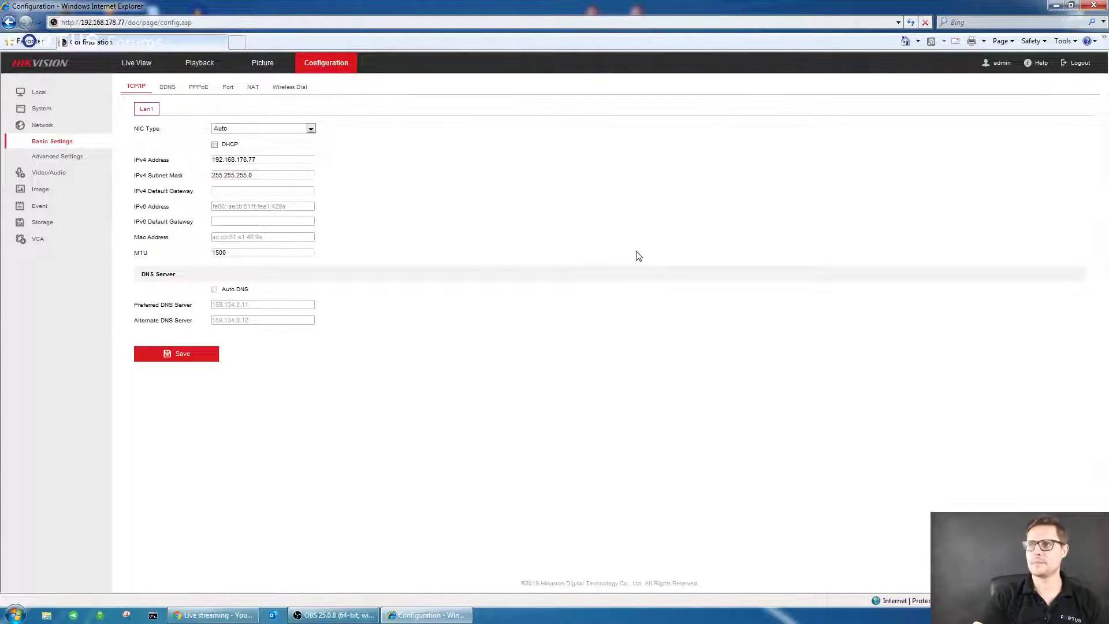
Step: Open System > Basic Information and highlight the recorder's model number, showing firmware V3.4.104 build 191118
{"action": "left_click", "coordinate": [41, 108]}
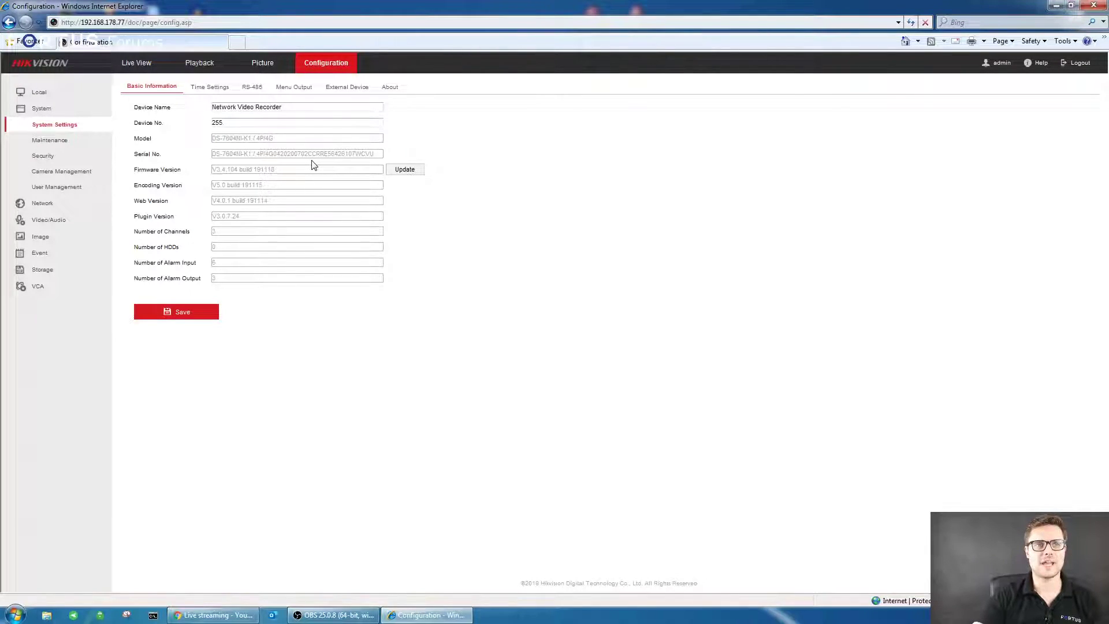
{"action": "left_click_drag", "start_coordinate": [212, 139], "coordinate": [277, 139]}
{"action": "left_click", "coordinate": [259, 139]}
{"action": "left_click", "coordinate": [282, 138]}
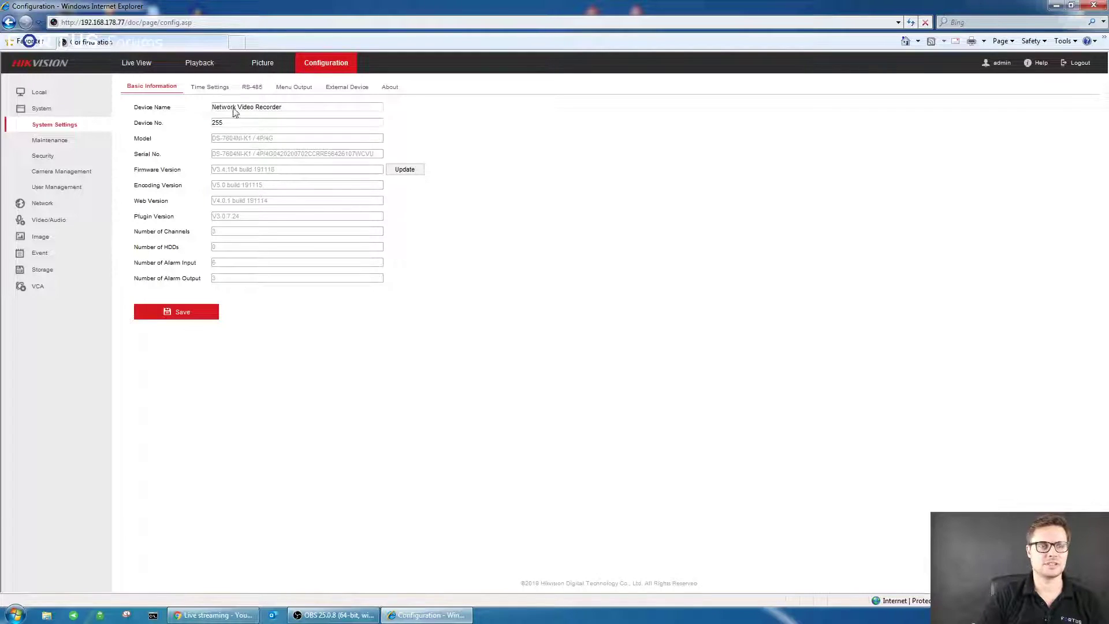
Step: Enable Platform Sync in Time Settings and keep the menu output set to Auto
{"action": "left_click", "coordinate": [211, 89]}
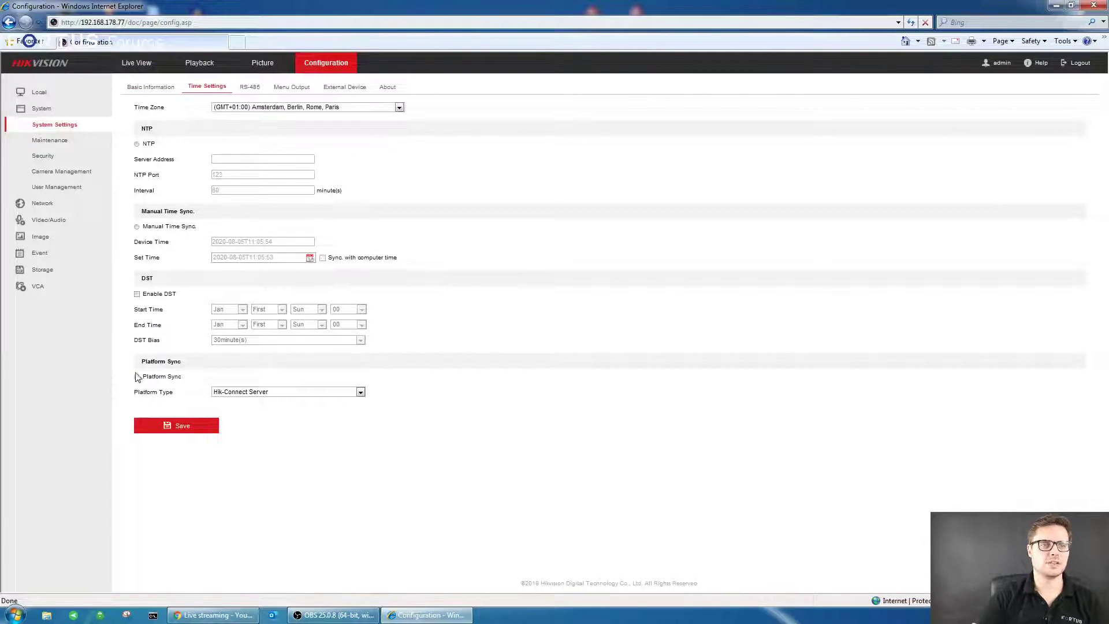
{"action": "left_click", "coordinate": [137, 377]}
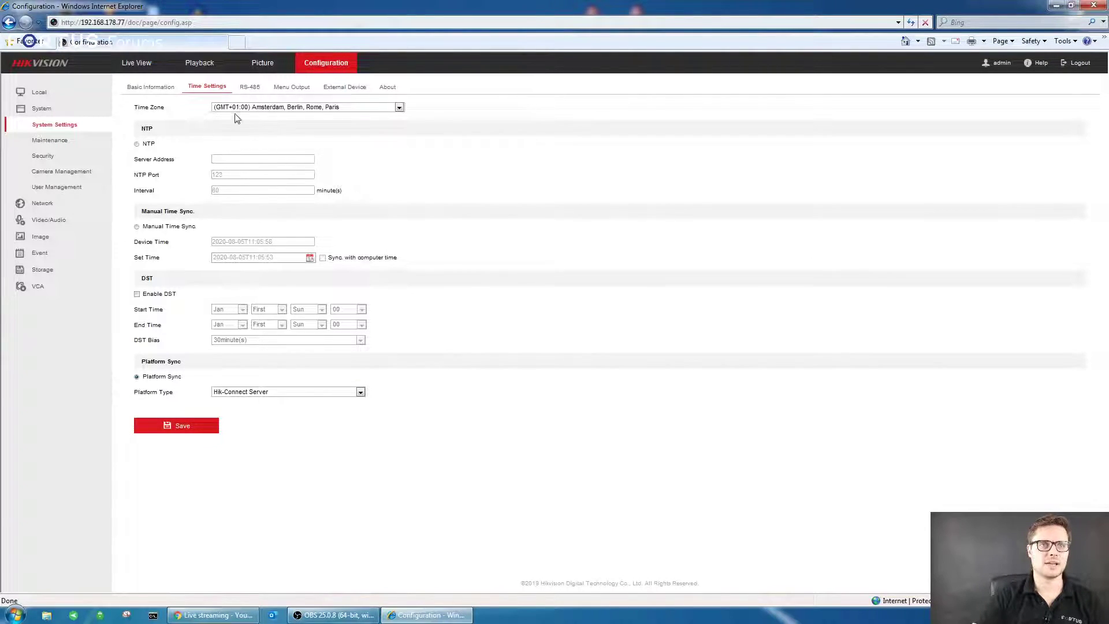
{"action": "left_click", "coordinate": [291, 90]}
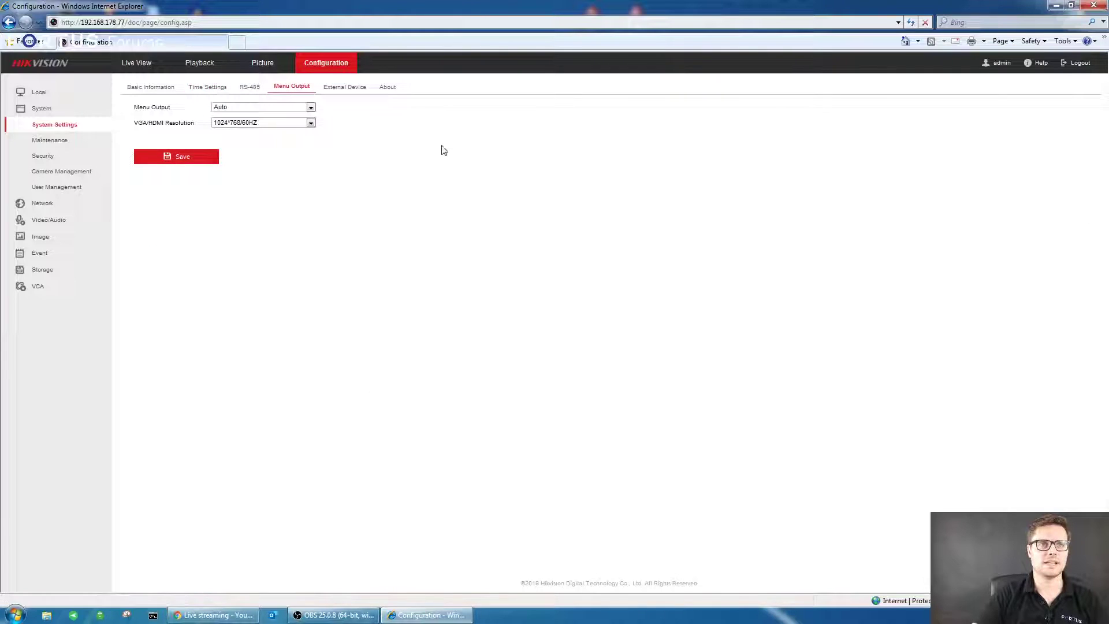
{"action": "left_click", "coordinate": [245, 107]}
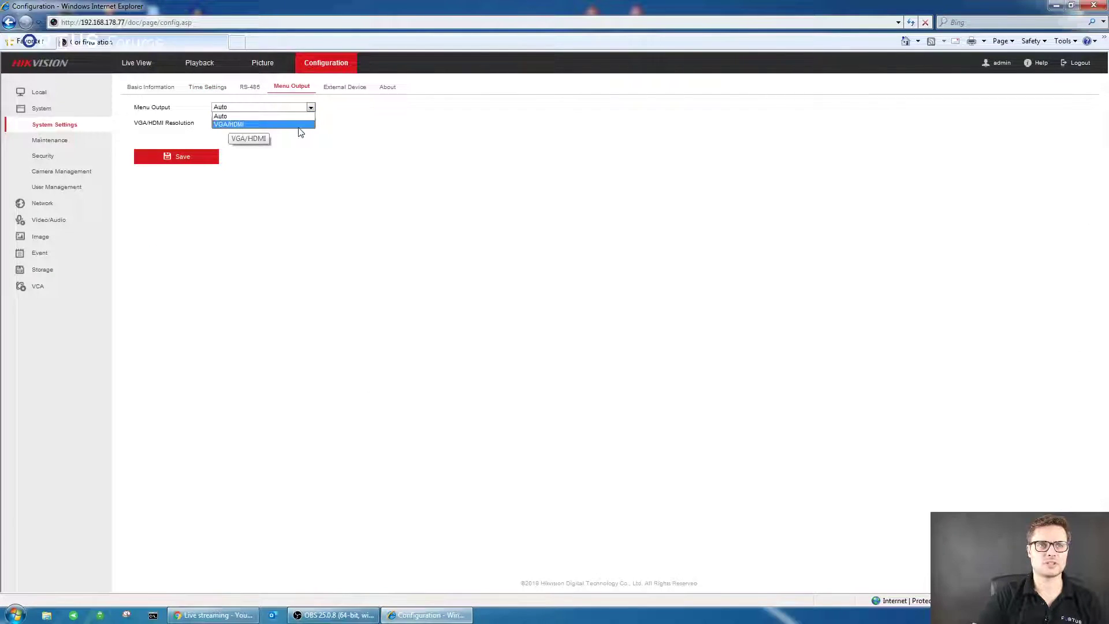
{"action": "left_click", "coordinate": [220, 116]}
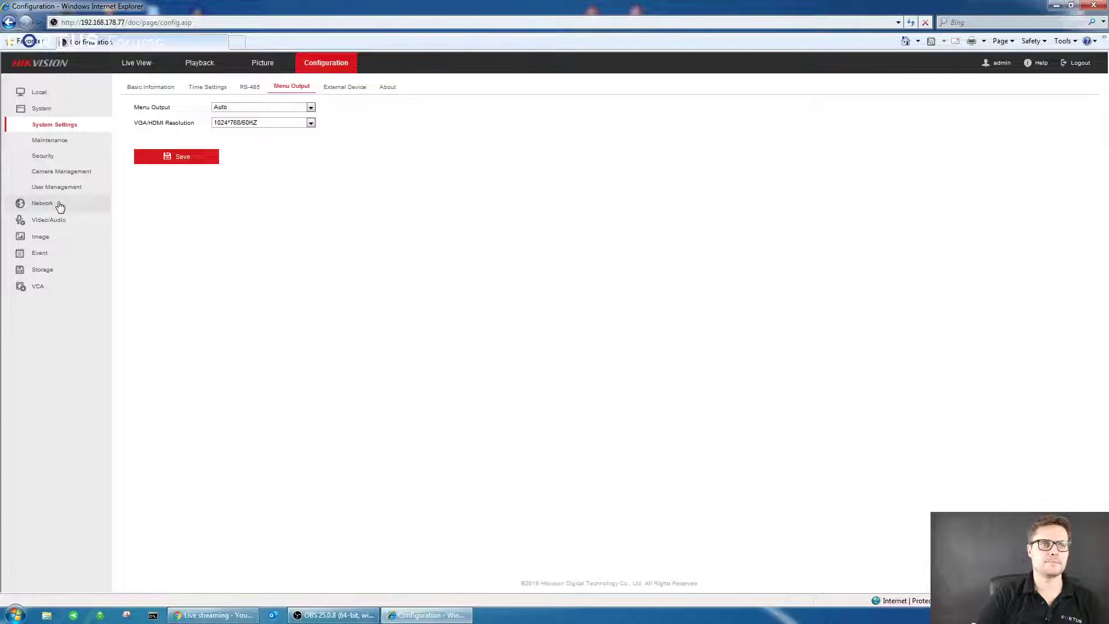
Step: Check Camera Management's PoE channel settings, then bring up Network Basic Settings with IPv4 192.168.178.77
{"action": "left_click", "coordinate": [68, 173]}
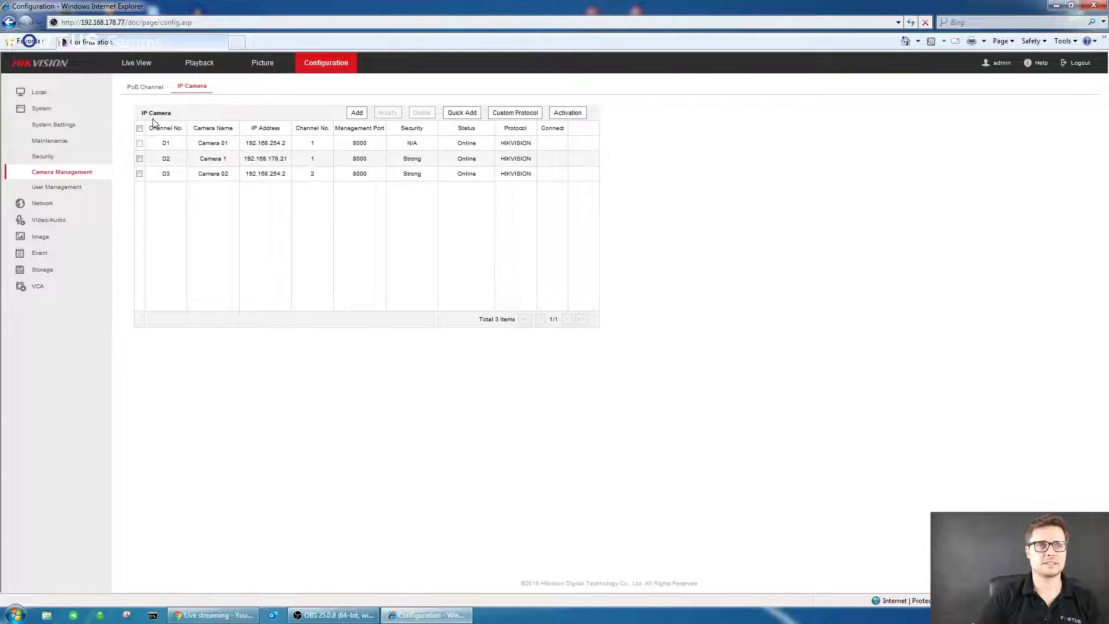
{"action": "left_click", "coordinate": [142, 90]}
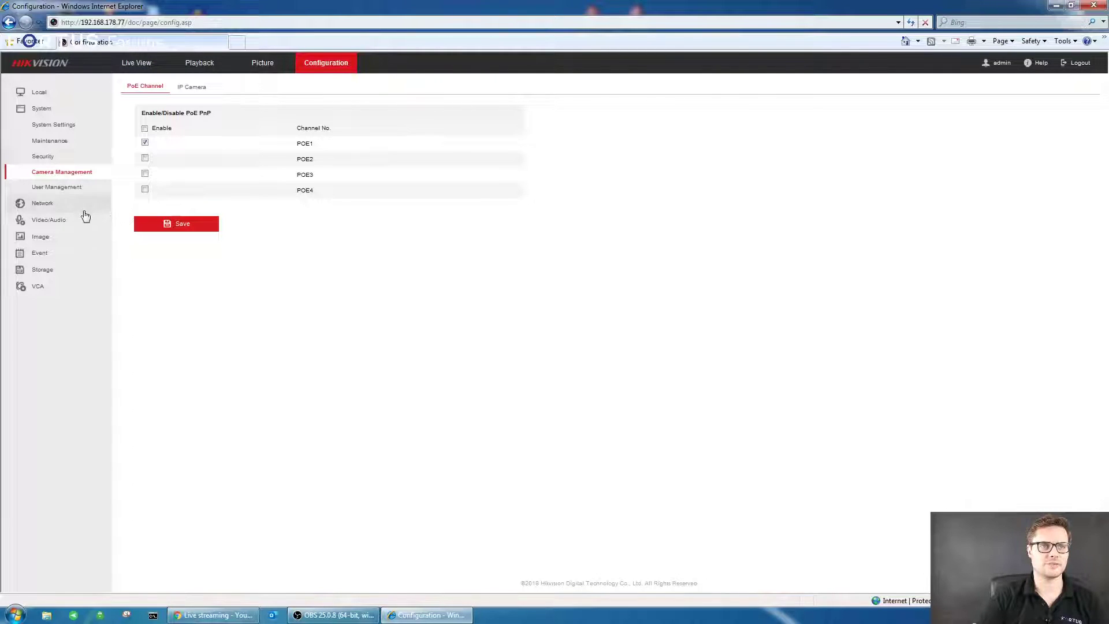
{"action": "left_click", "coordinate": [56, 204]}
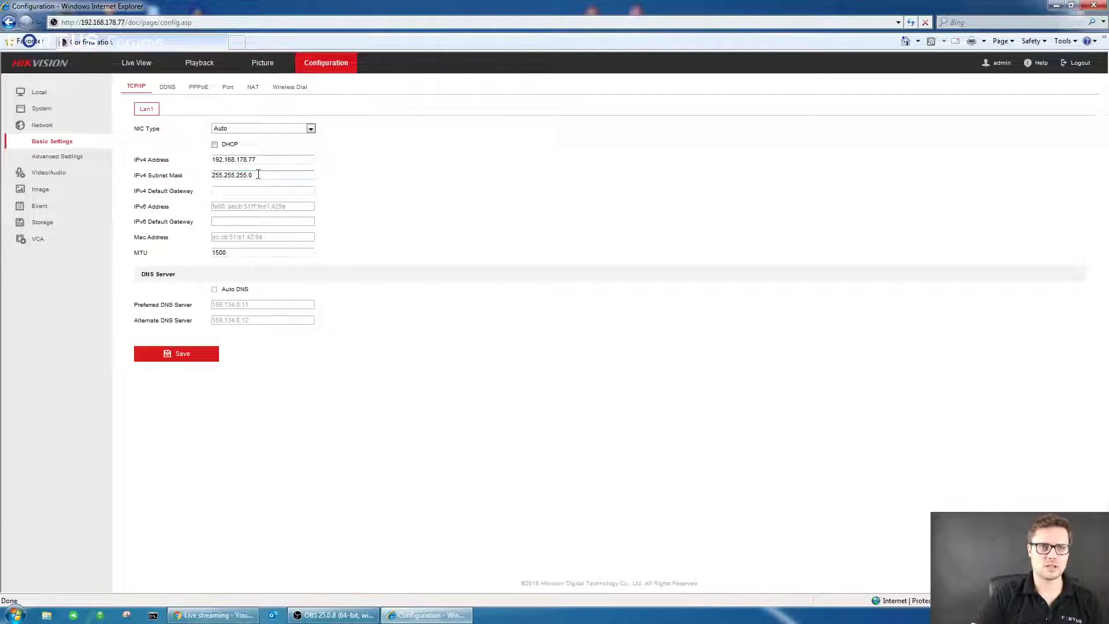
Step: Review the Wireless Dial status: FDD-LTE mode, valid SIM card, dialing succeeded and the 4G IP address
{"action": "left_click", "coordinate": [231, 193]}
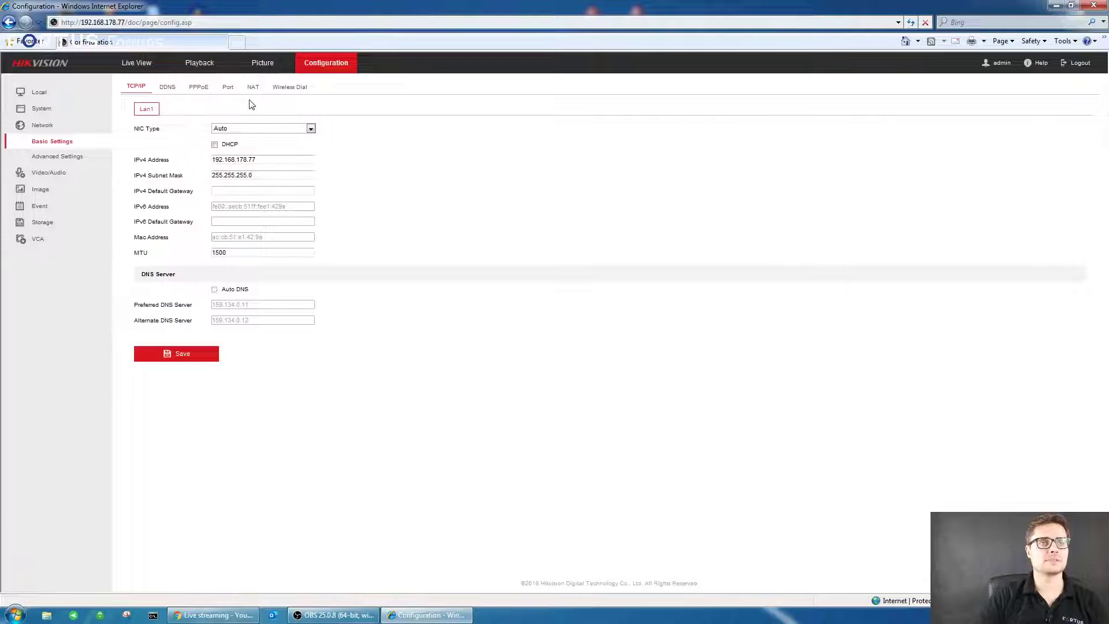
{"action": "left_click", "coordinate": [293, 88]}
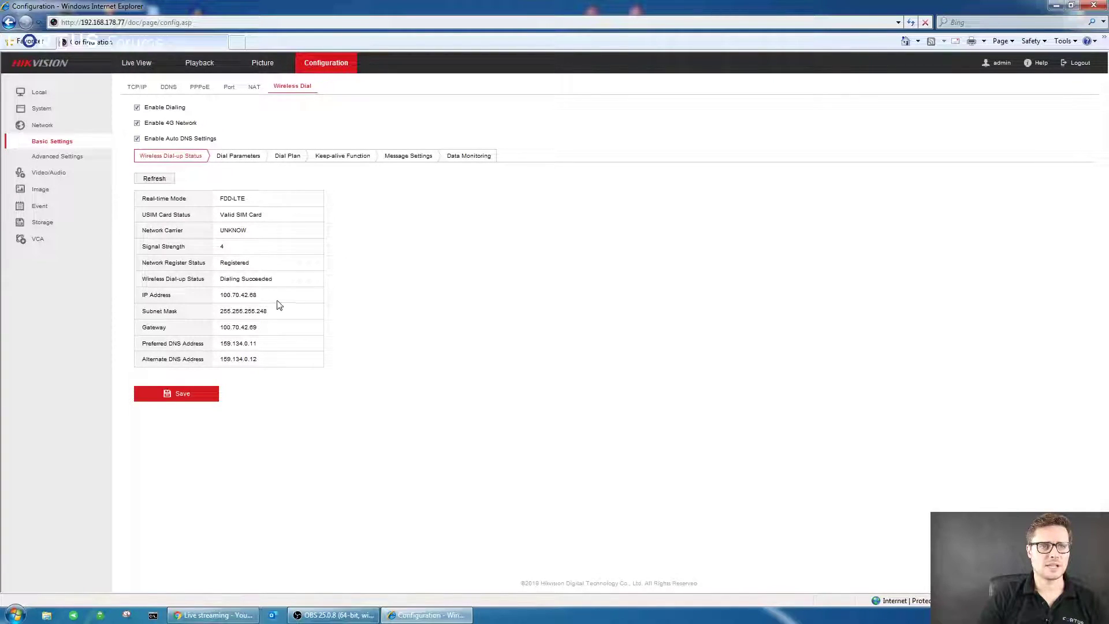
{"action": "left_click_drag", "start_coordinate": [151, 295], "coordinate": [268, 317]}
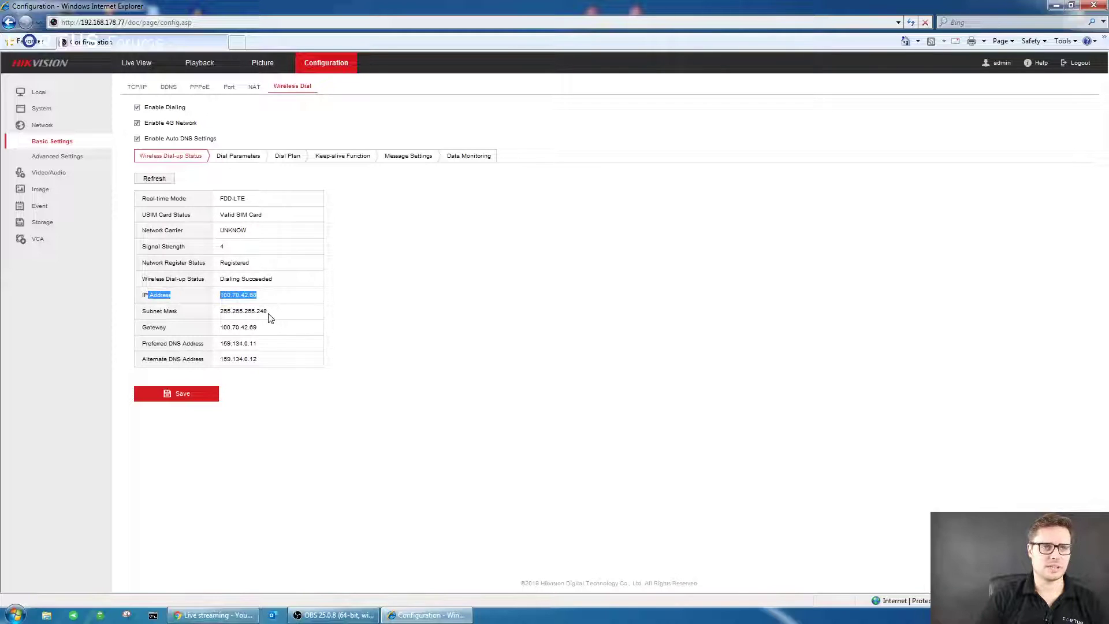
{"action": "left_click", "coordinate": [269, 317]}
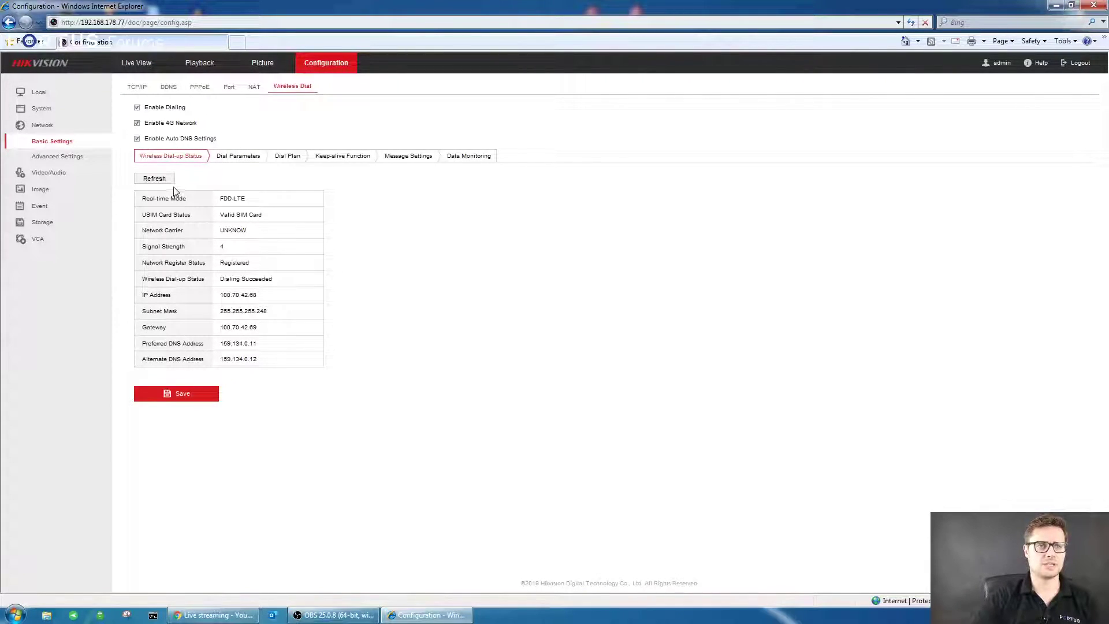
{"action": "left_click", "coordinate": [234, 157]}
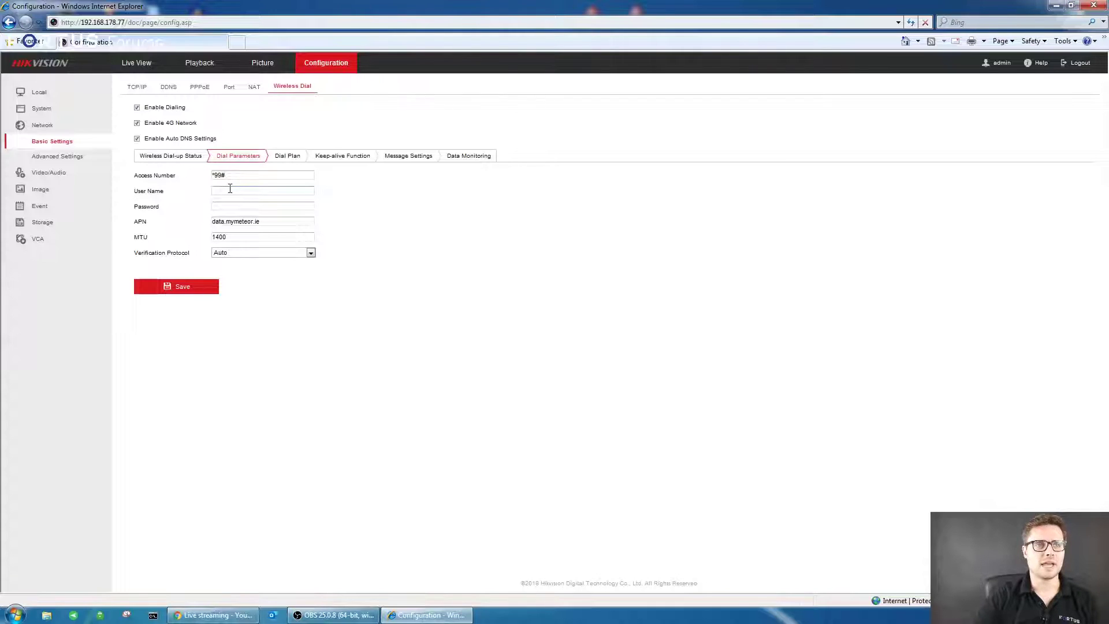
{"action": "left_click_drag", "start_coordinate": [247, 175], "coordinate": [208, 176]}
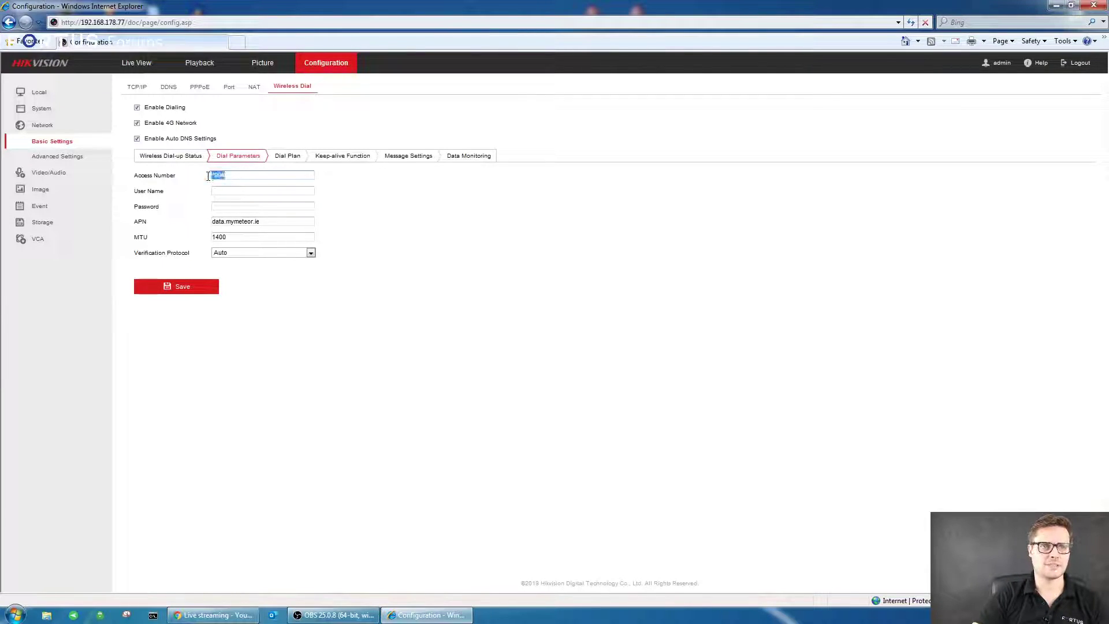
{"action": "left_click", "coordinate": [255, 175]}
{"action": "left_click", "coordinate": [255, 191]}
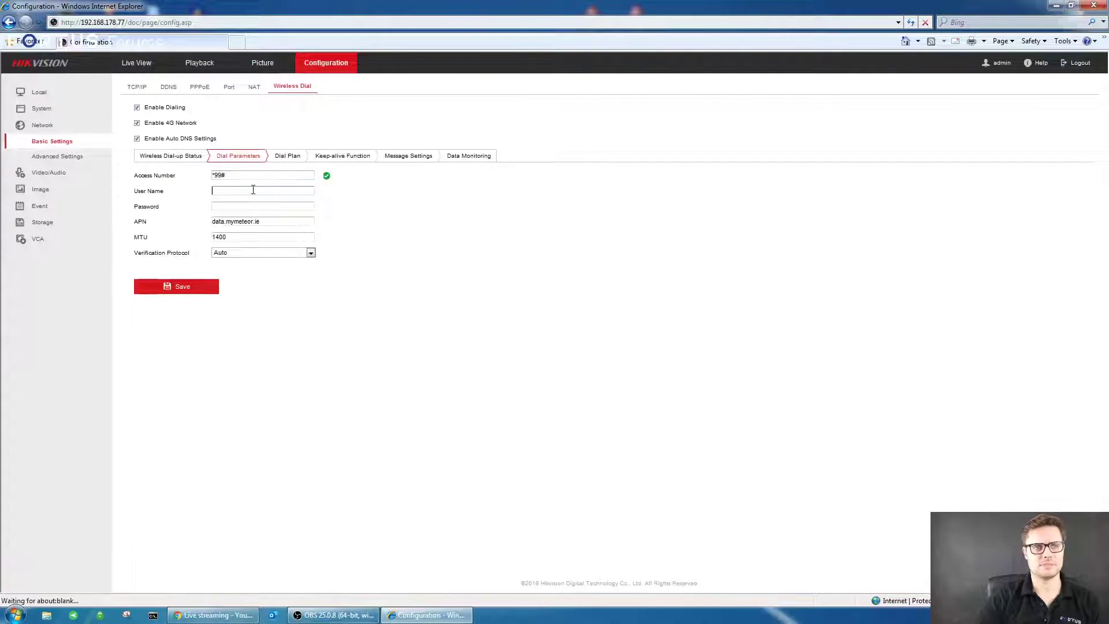
{"action": "left_click", "coordinate": [248, 175]}
{"action": "left_click", "coordinate": [247, 189]}
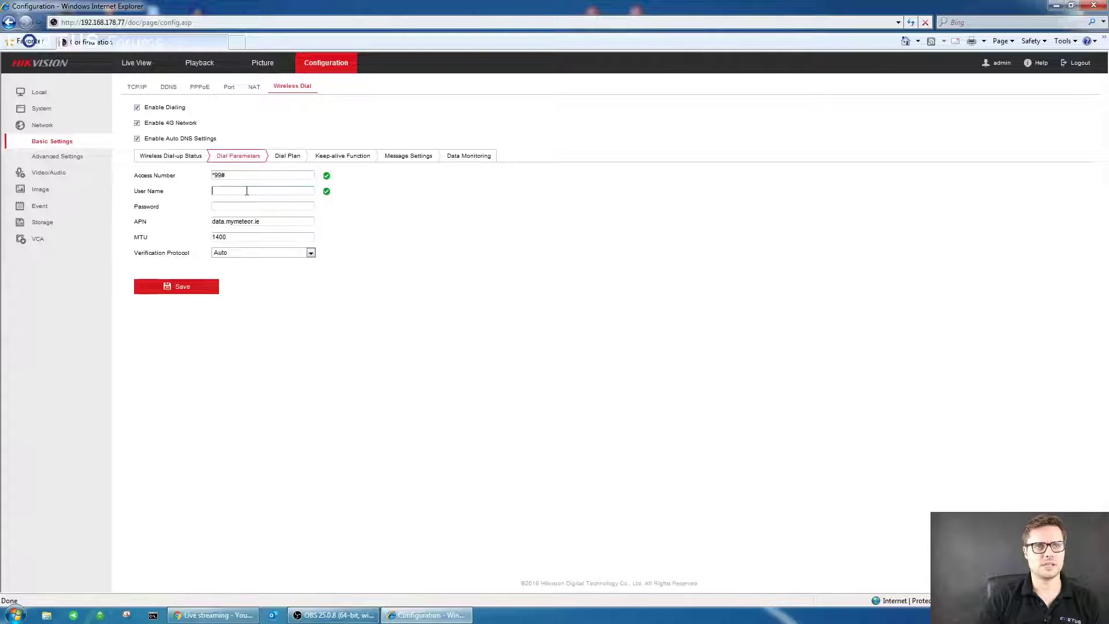
{"action": "left_click", "coordinate": [248, 222]}
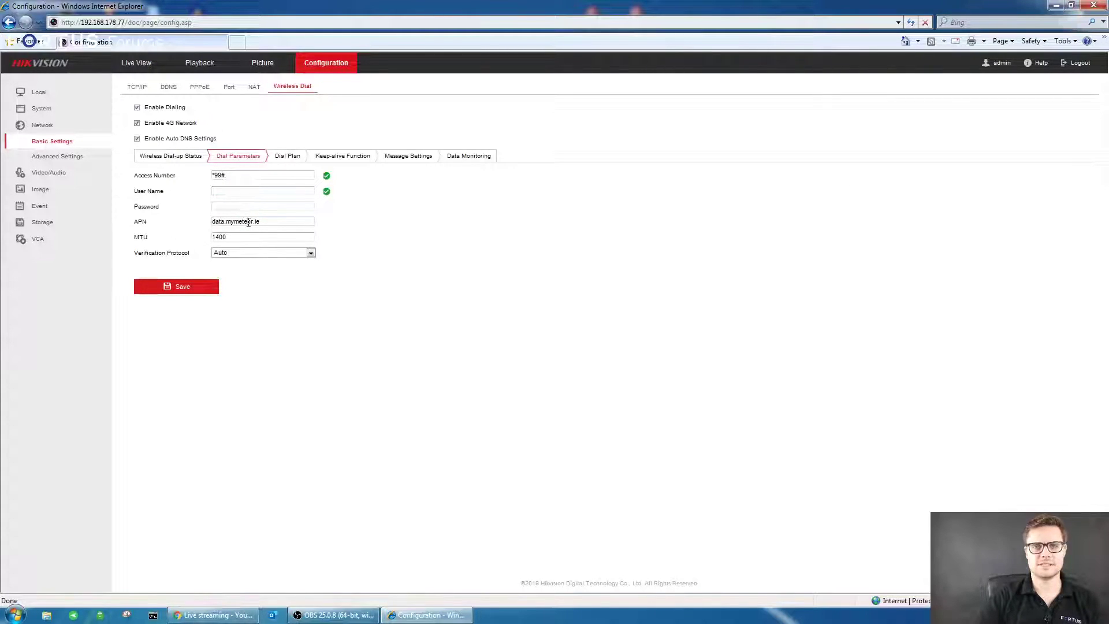
{"action": "double_click", "coordinate": [248, 222]}
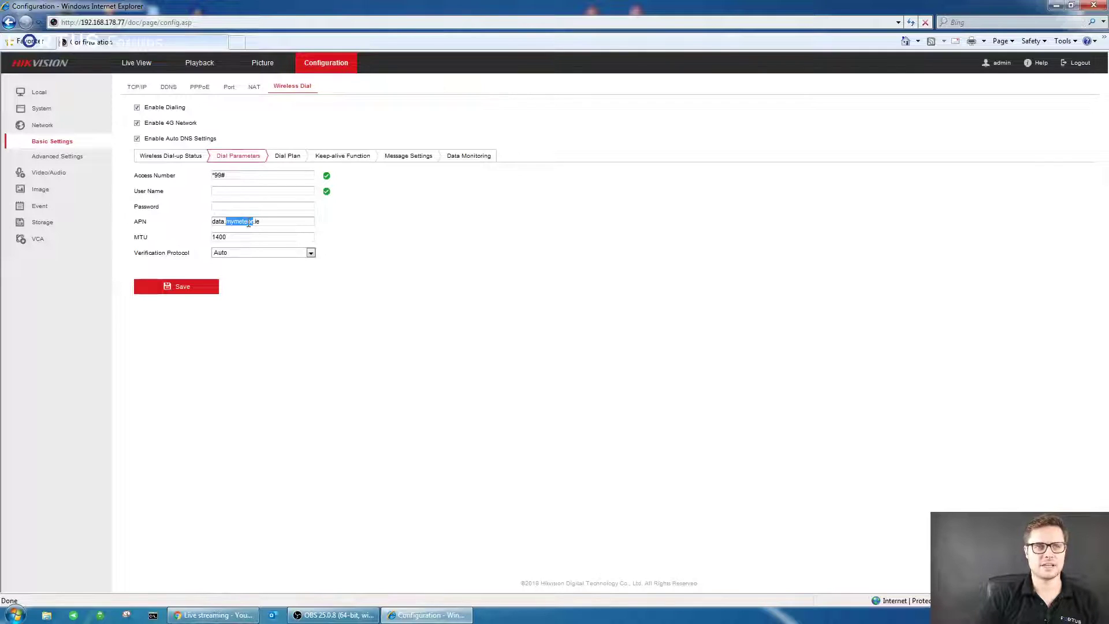
{"action": "left_click", "coordinate": [220, 224]}
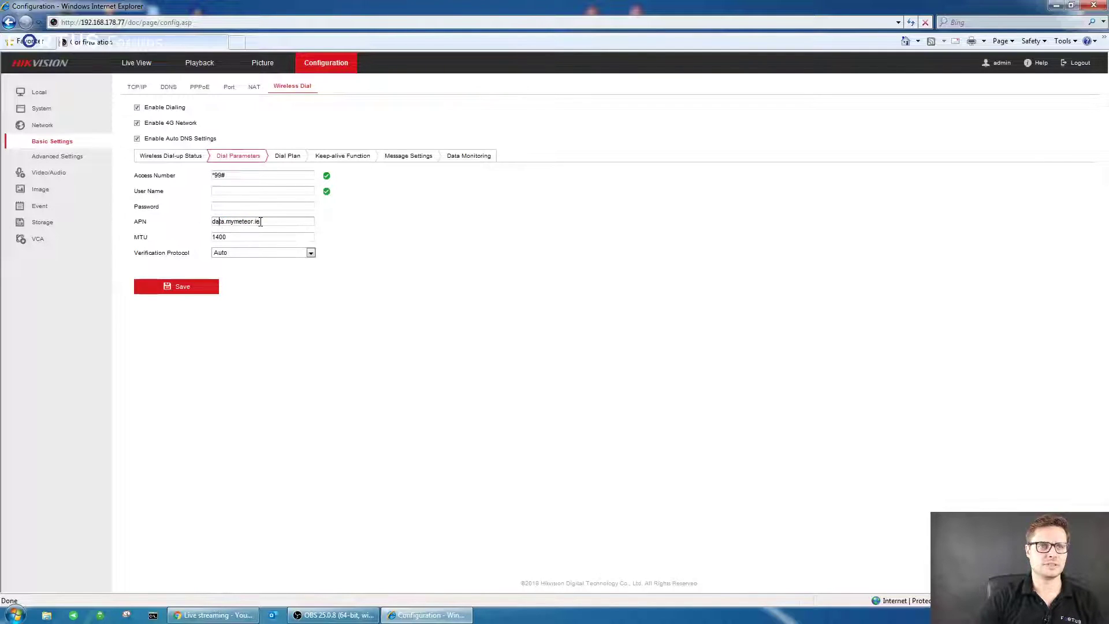
{"action": "left_click_drag", "start_coordinate": [263, 223], "coordinate": [174, 222]}
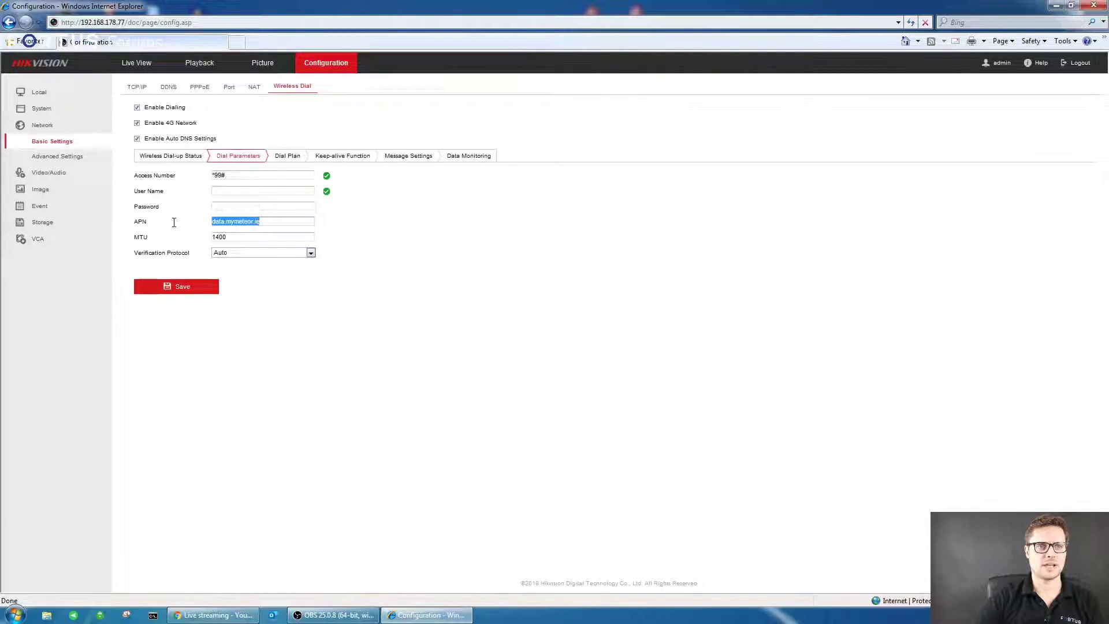
{"action": "double_click", "coordinate": [231, 223]}
{"action": "left_click", "coordinate": [257, 222]}
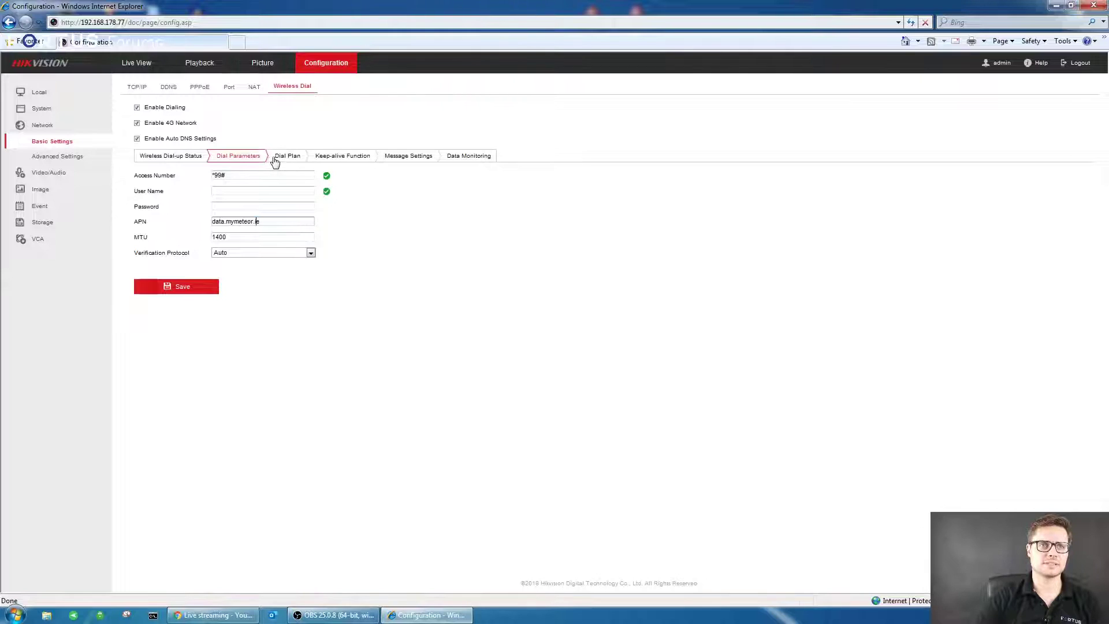
Step: View the weekly dial plan, then check keep-alive: enabled, 5-minute interval, server 8.8.8.8
{"action": "left_click", "coordinate": [297, 160]}
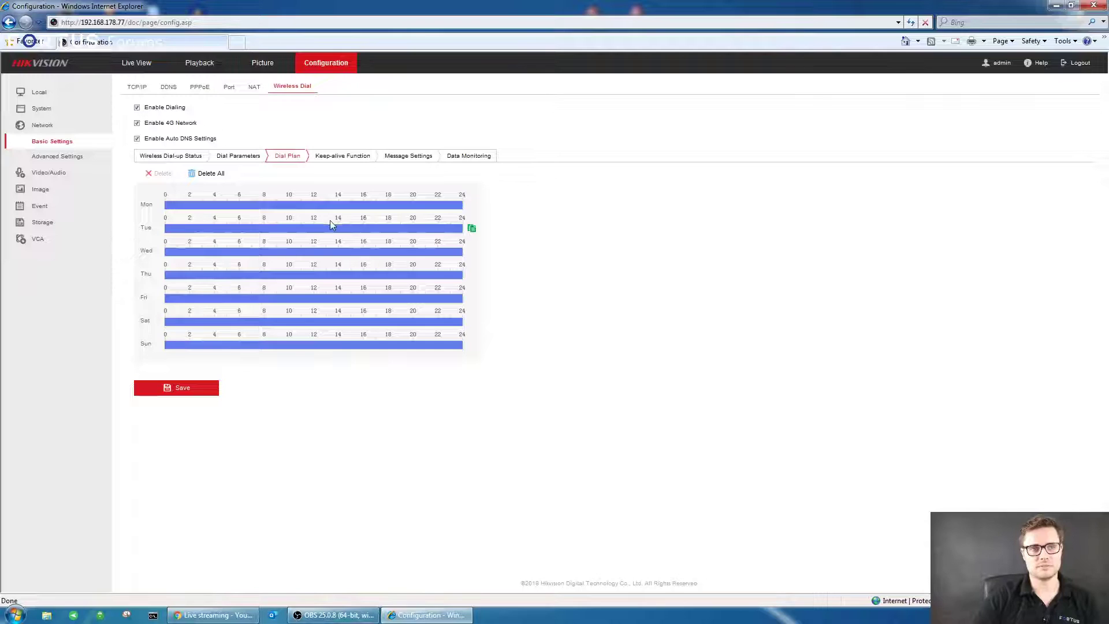
{"action": "left_click", "coordinate": [328, 158]}
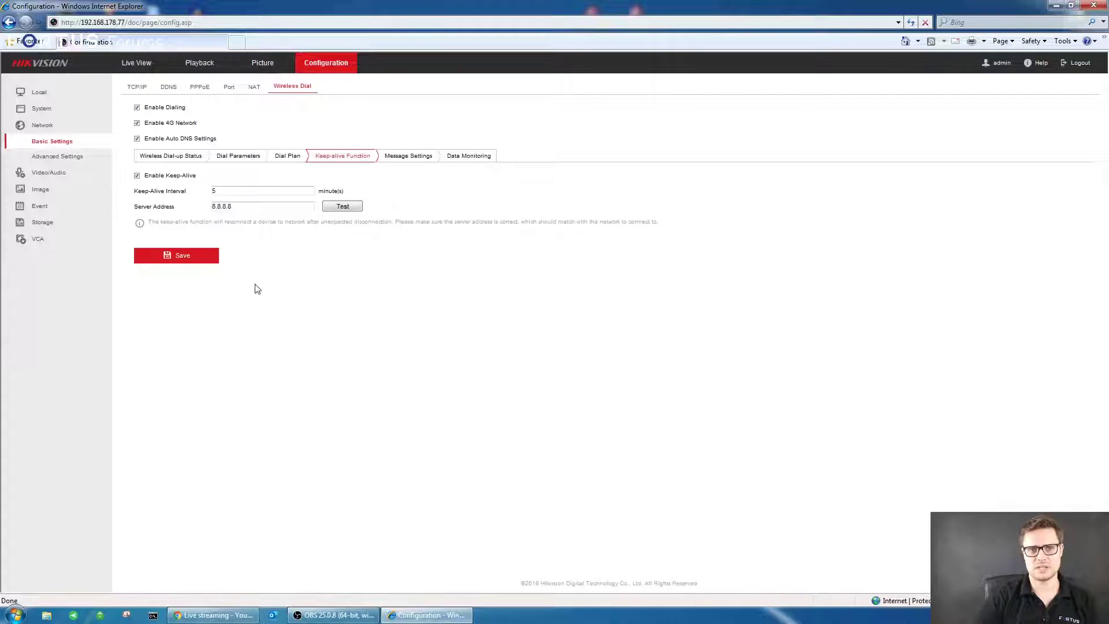
{"action": "left_click_drag", "start_coordinate": [240, 206], "coordinate": [172, 206]}
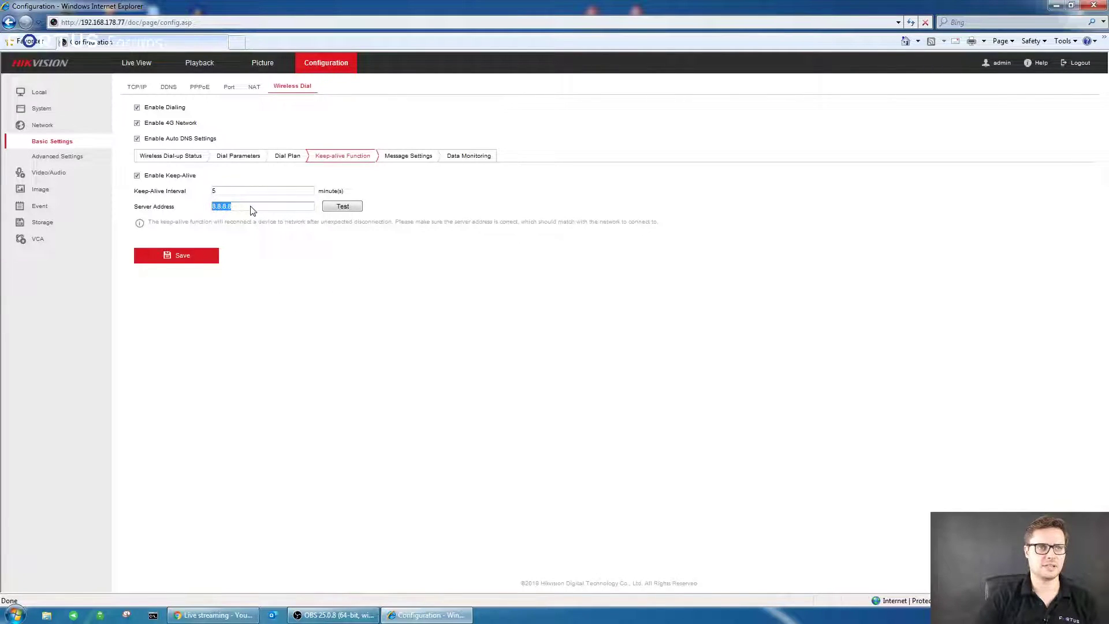
{"action": "left_click", "coordinate": [250, 207]}
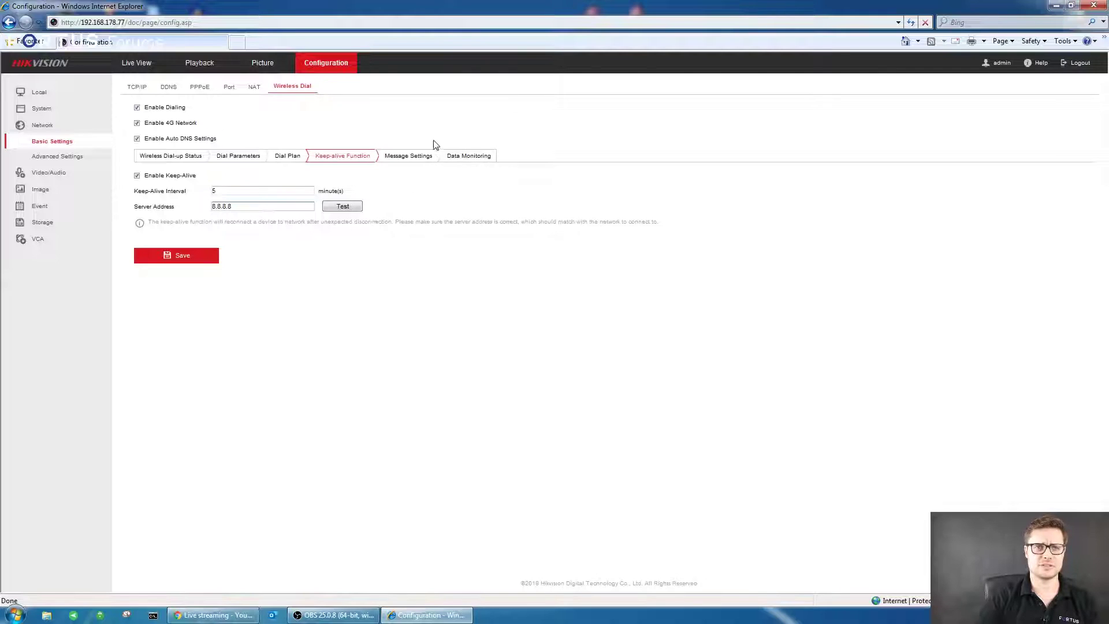
Step: Show SMS Message Settings and start adding a white-list phone number twice, cancelling both times
{"action": "left_click", "coordinate": [409, 158]}
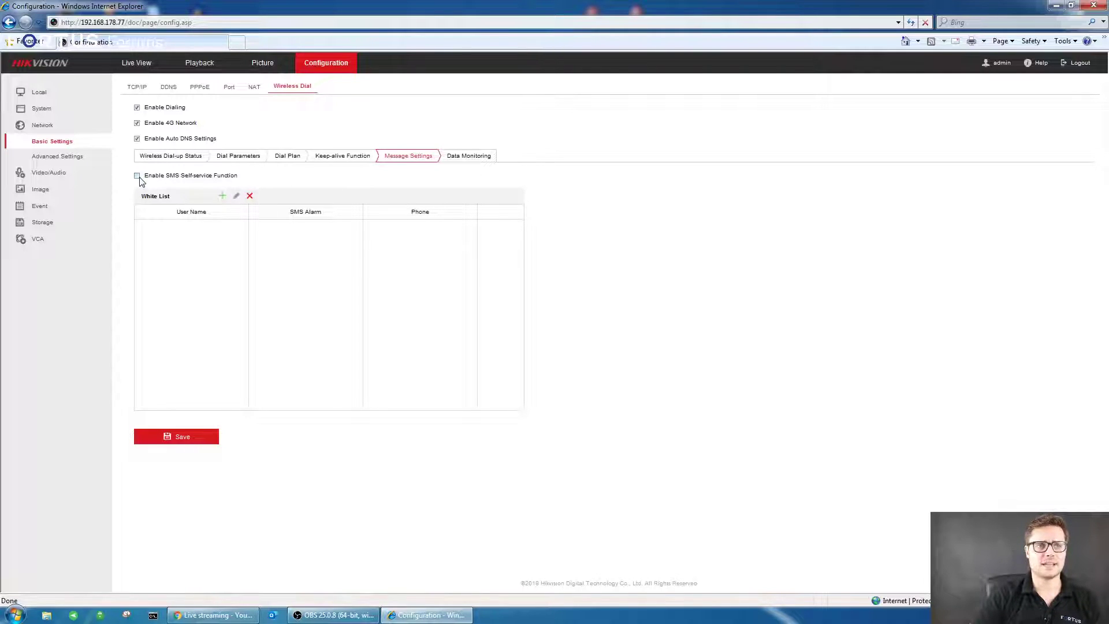
{"action": "left_click", "coordinate": [223, 195]}
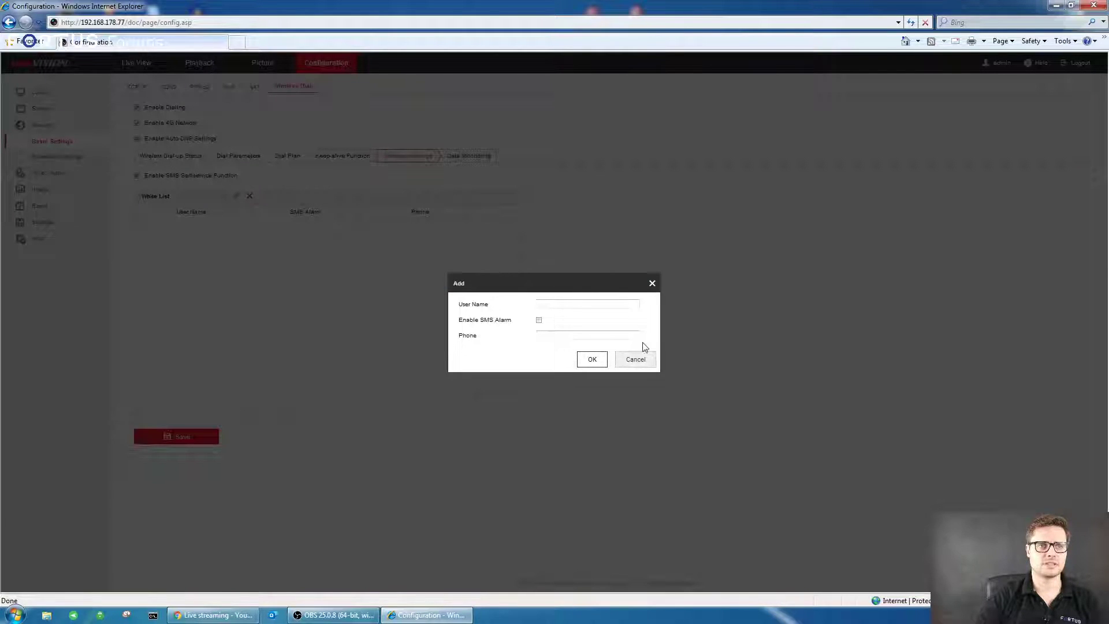
{"action": "key", "text": "ctrl+a"}
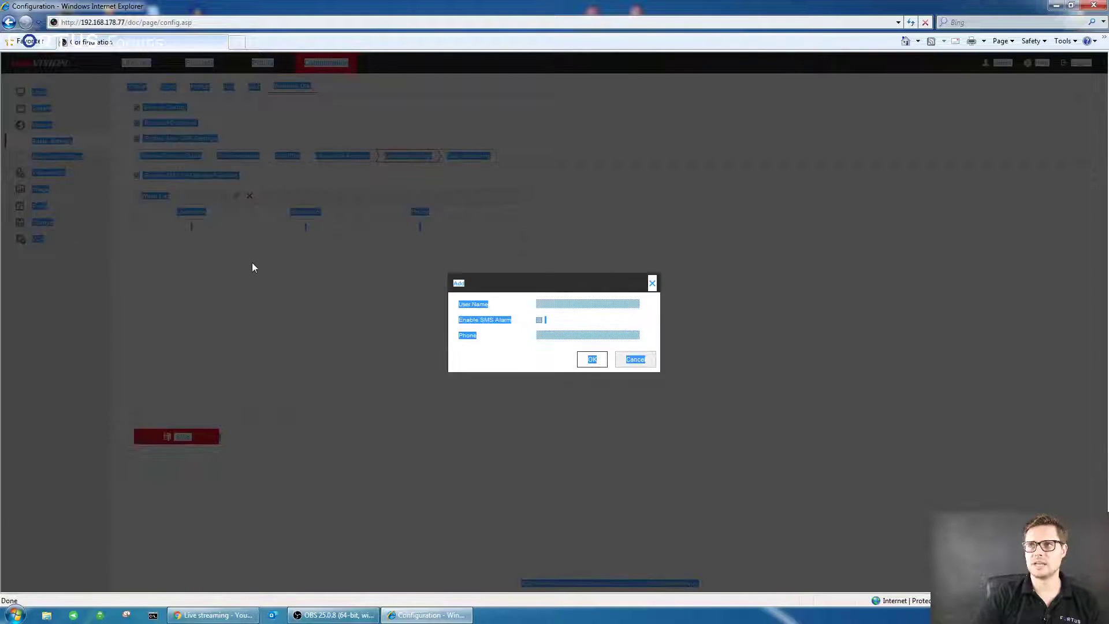
{"action": "left_click", "coordinate": [572, 327]}
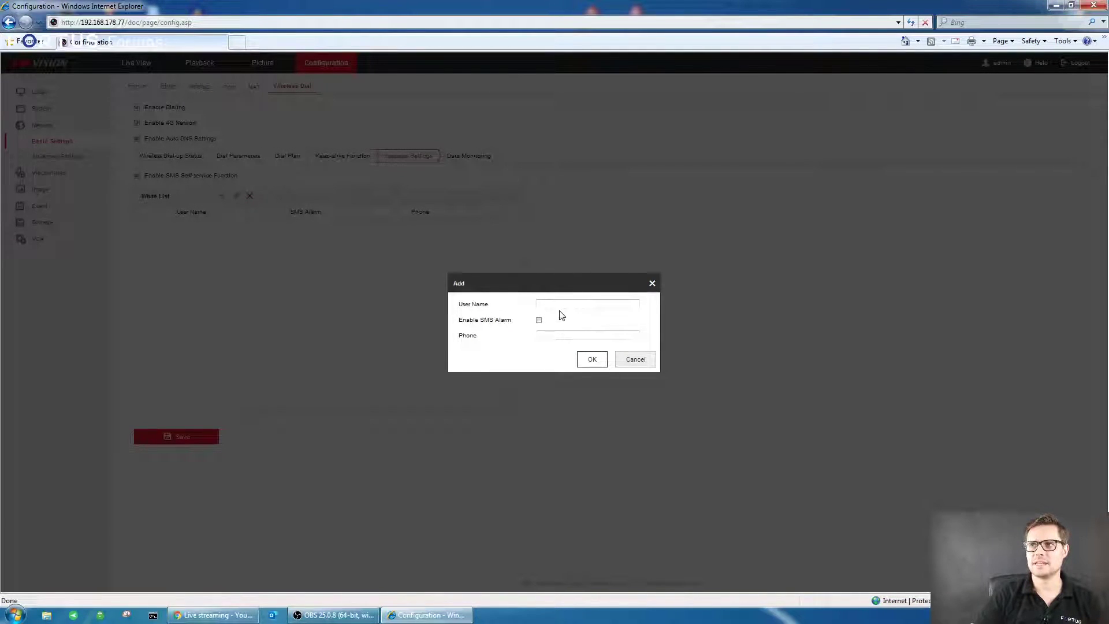
{"action": "left_click", "coordinate": [640, 360]}
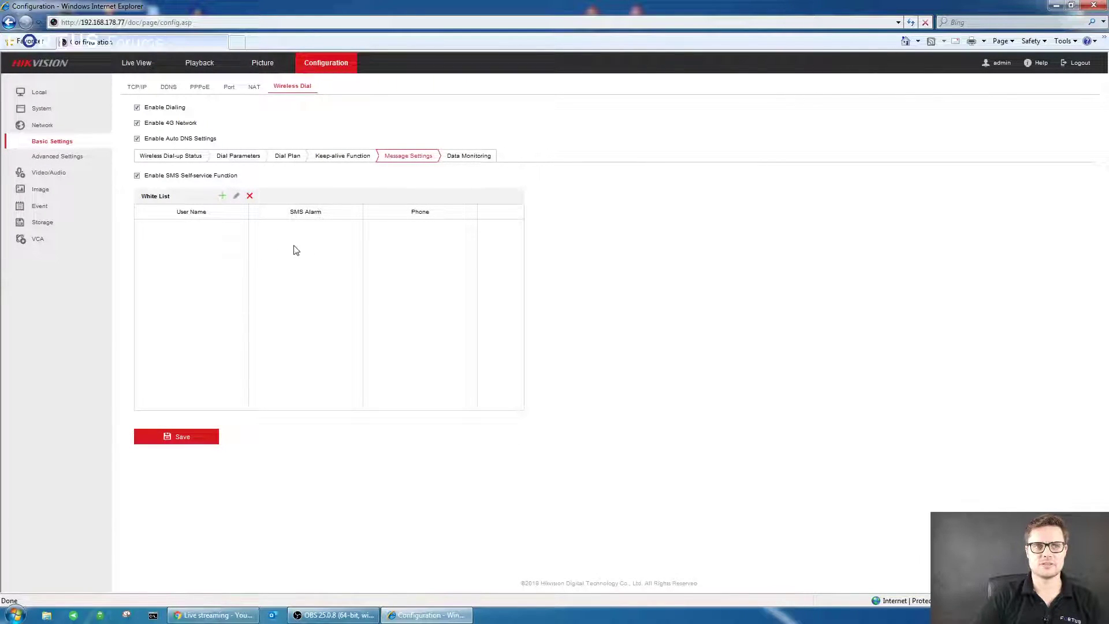
{"action": "left_click", "coordinate": [222, 196]}
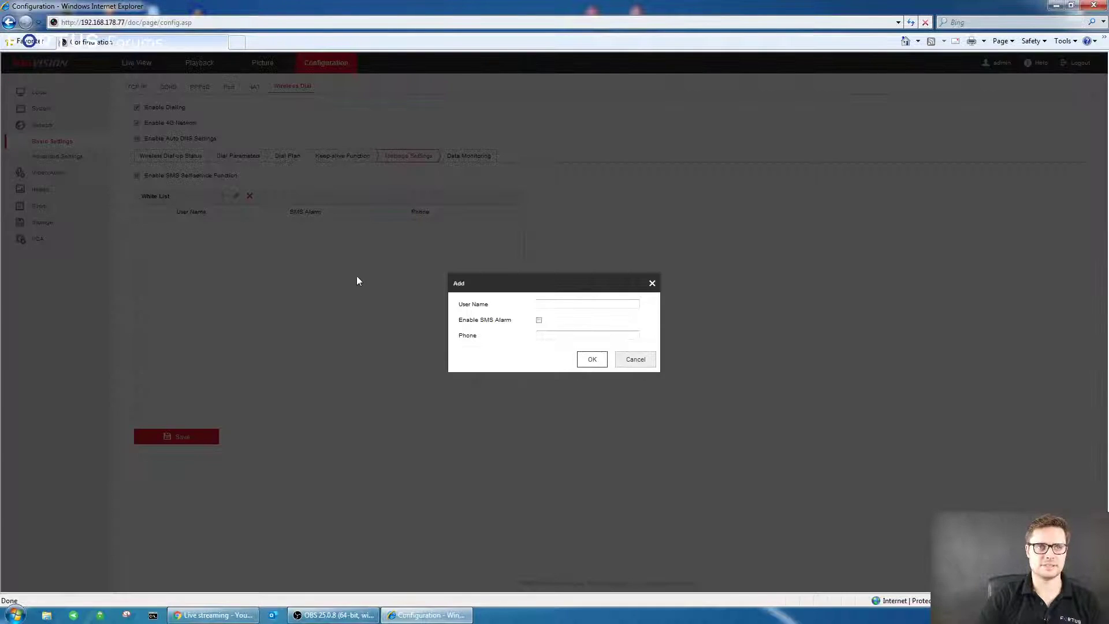
{"action": "left_click", "coordinate": [639, 359]}
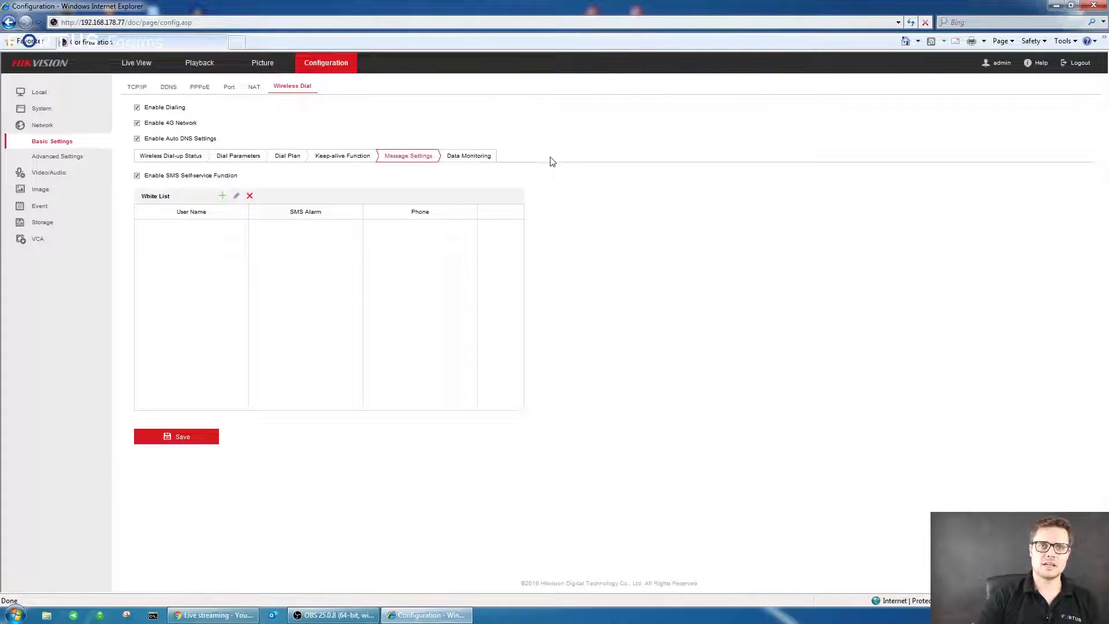
Step: Open Data Monitoring's Data Settings: Month Package, 5 GB, start date 1, 80% warning
{"action": "left_click", "coordinate": [478, 160]}
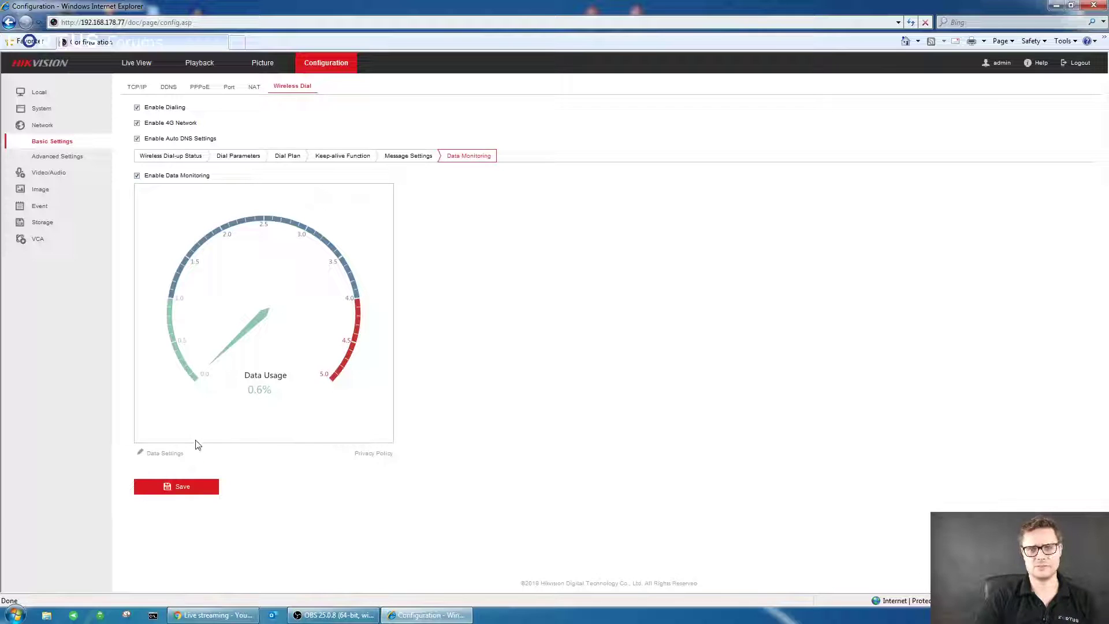
{"action": "left_click", "coordinate": [166, 454]}
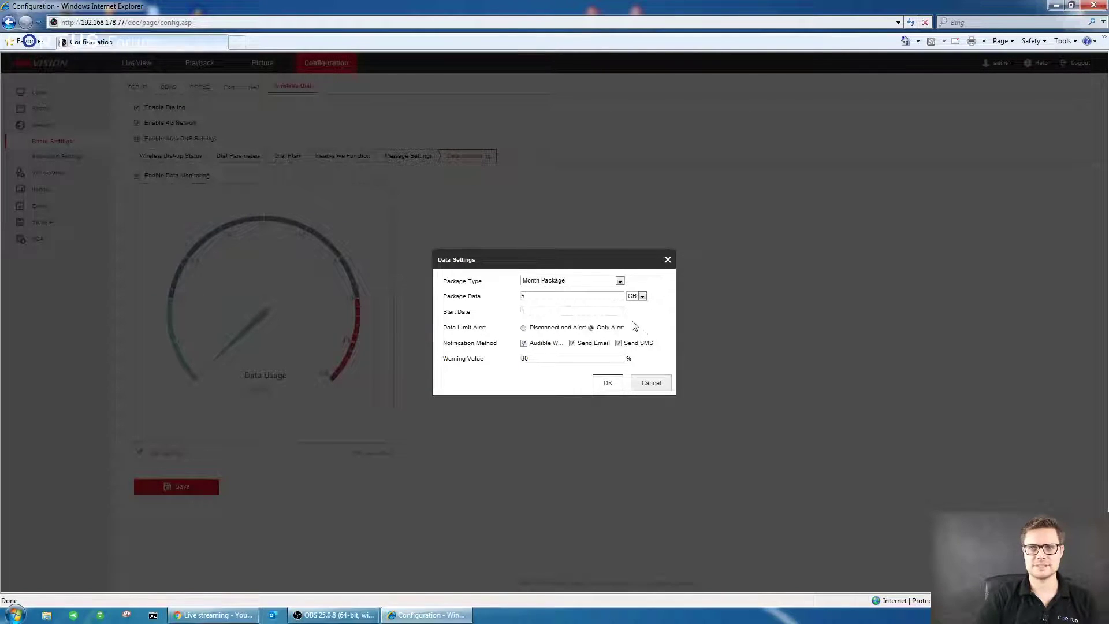
{"action": "left_click", "coordinate": [577, 311]}
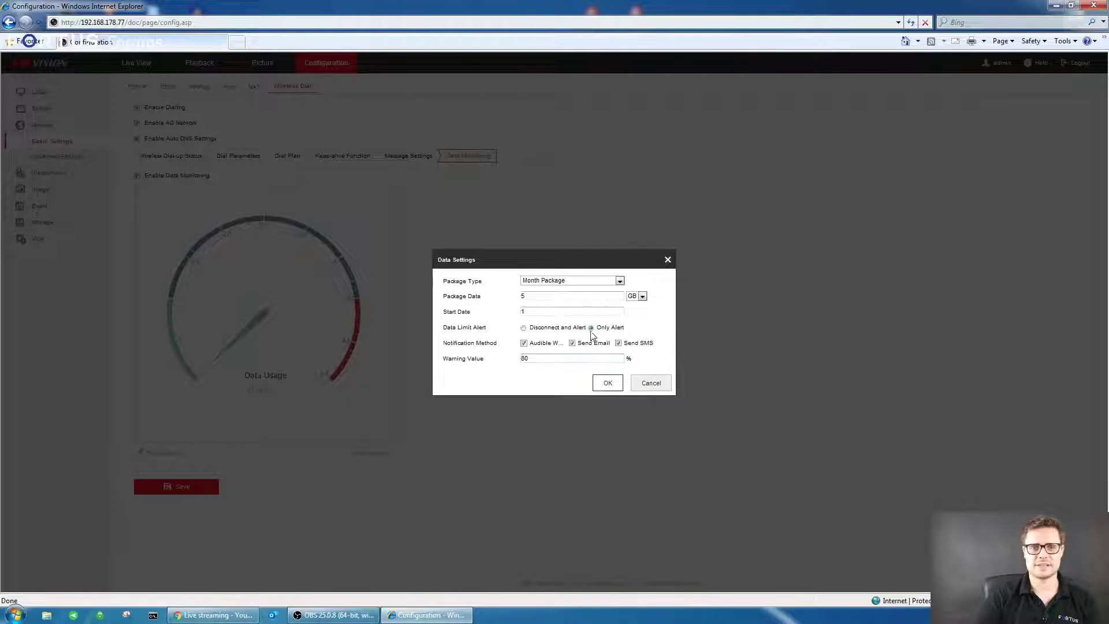
{"action": "left_click", "coordinate": [540, 296]}
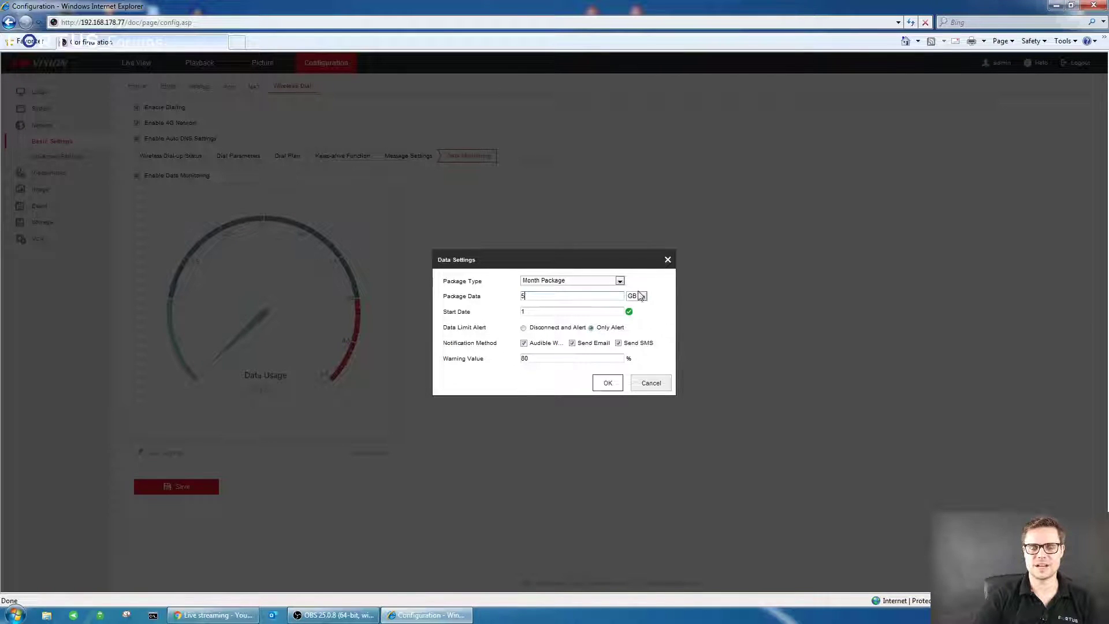
Step: Confirm the data plan, then reopen and cancel Data Settings; the gauge reads 0.6% of 5.0
{"action": "left_click", "coordinate": [609, 384]}
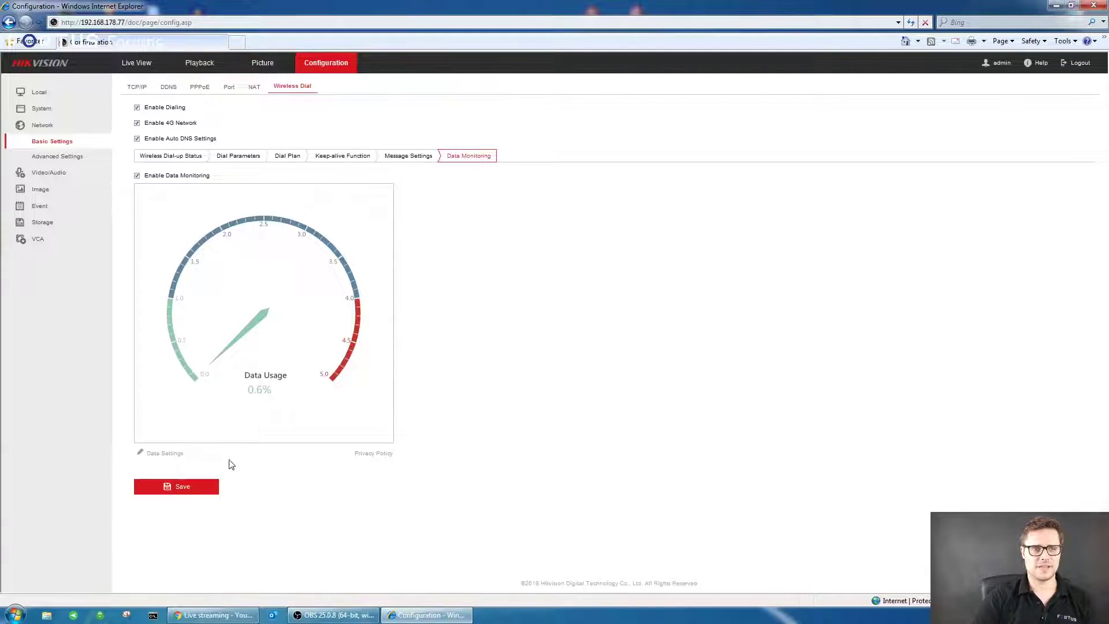
{"action": "left_click", "coordinate": [203, 464]}
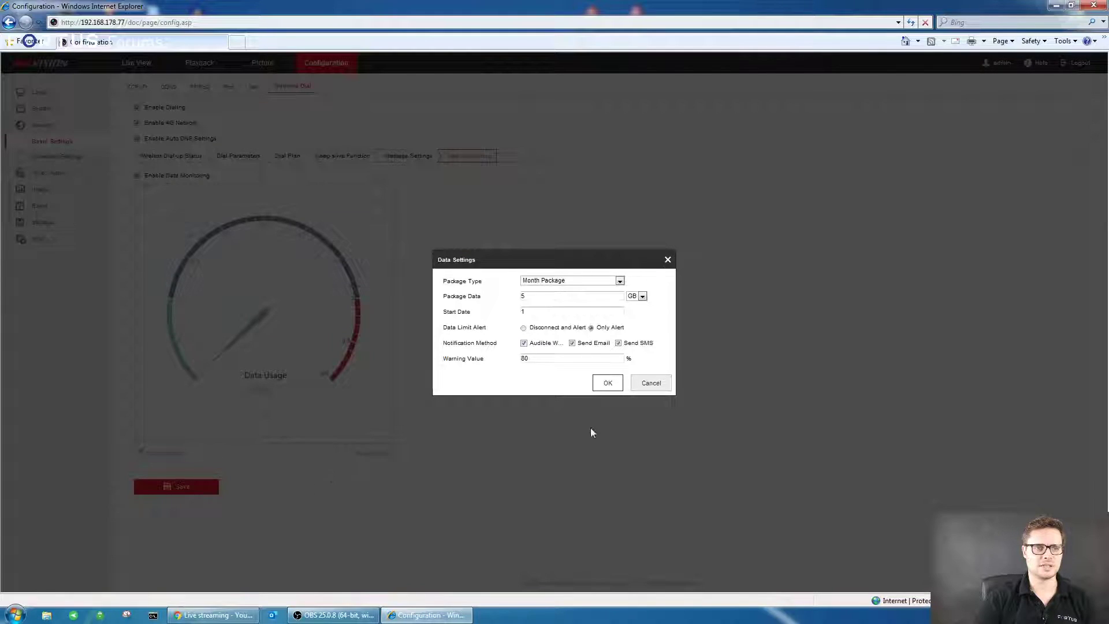
{"action": "left_click", "coordinate": [641, 384]}
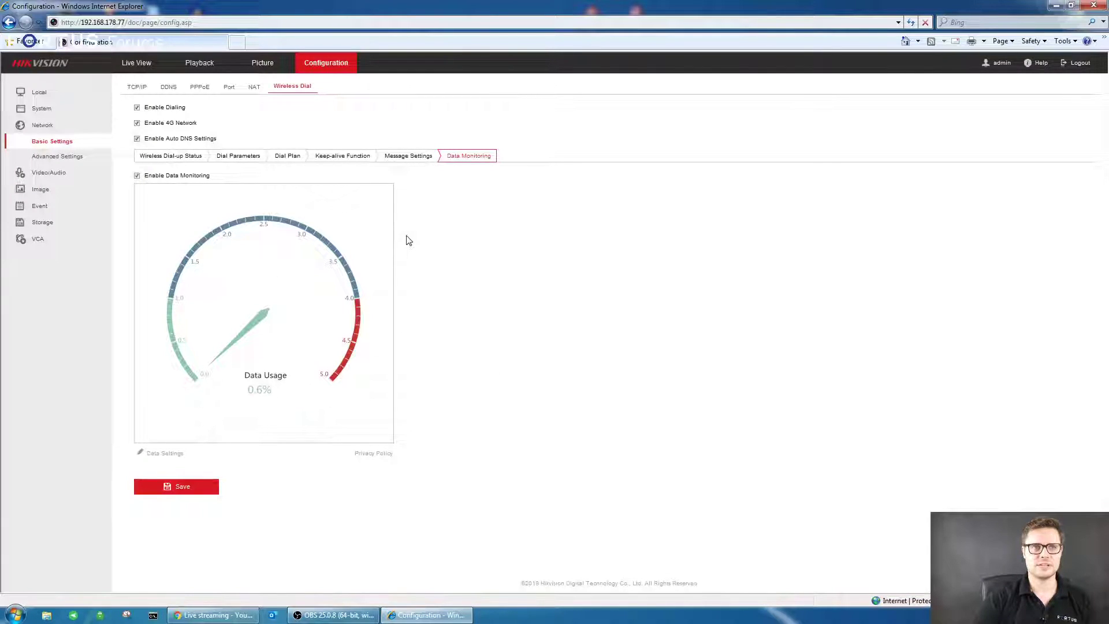
Step: Select Hik-Connect under Advanced Settings > Platform Access, with register status showing Online
{"action": "left_click", "coordinate": [104, 160]}
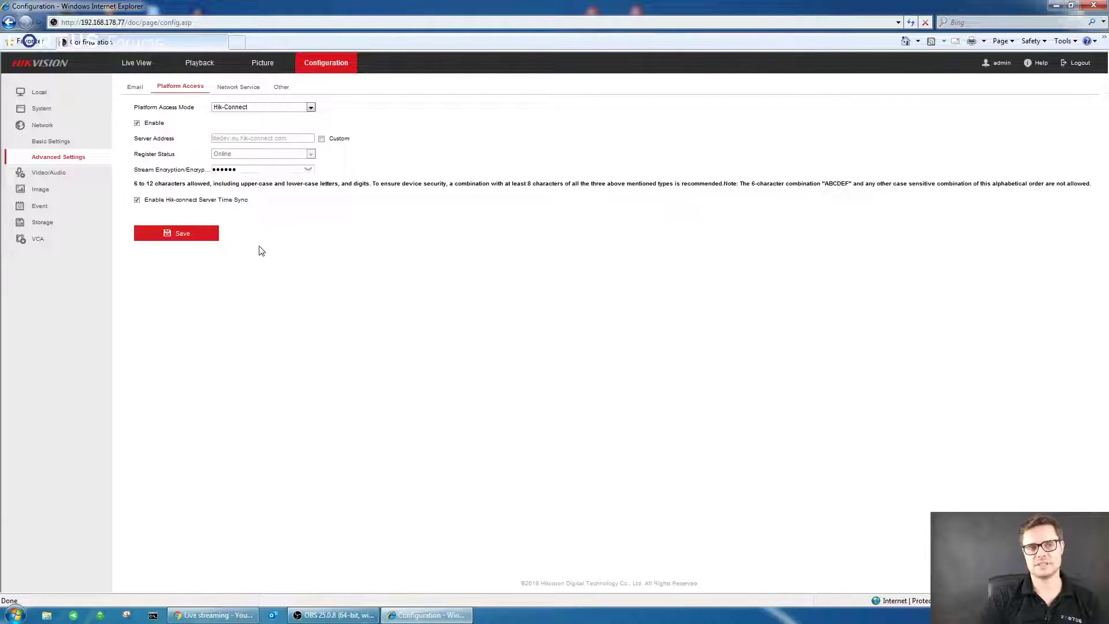
{"action": "left_click", "coordinate": [252, 106]}
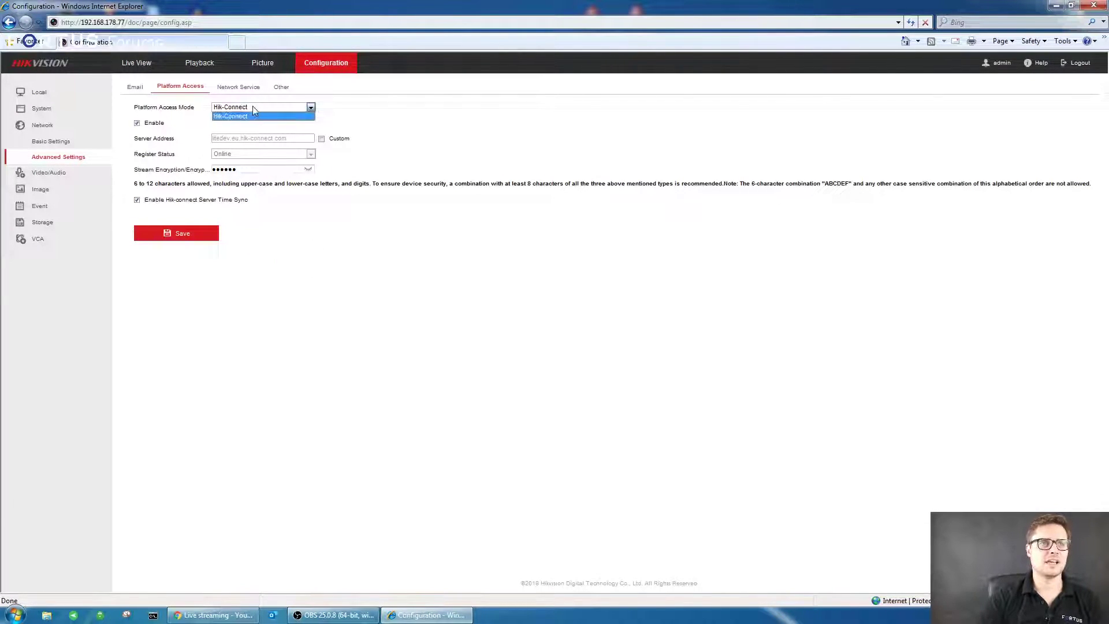
{"action": "left_click", "coordinate": [390, 102]}
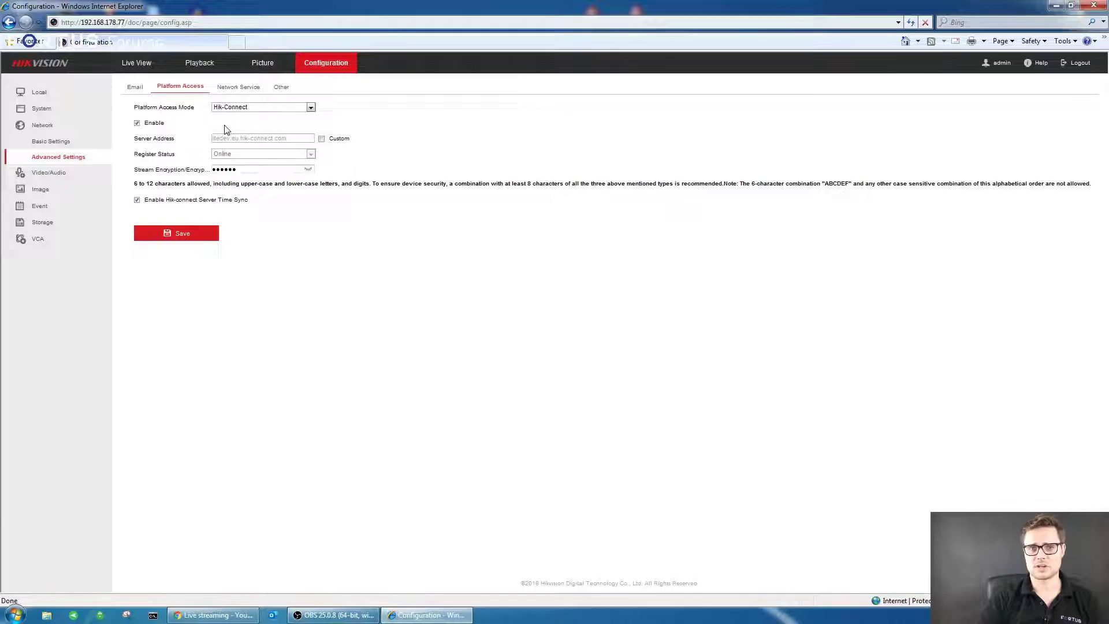
Step: Browse the wireless dial parameters, dial plan and TCP/IP, then return to the Wireless Dial-up Status tab
{"action": "left_click", "coordinate": [51, 141]}
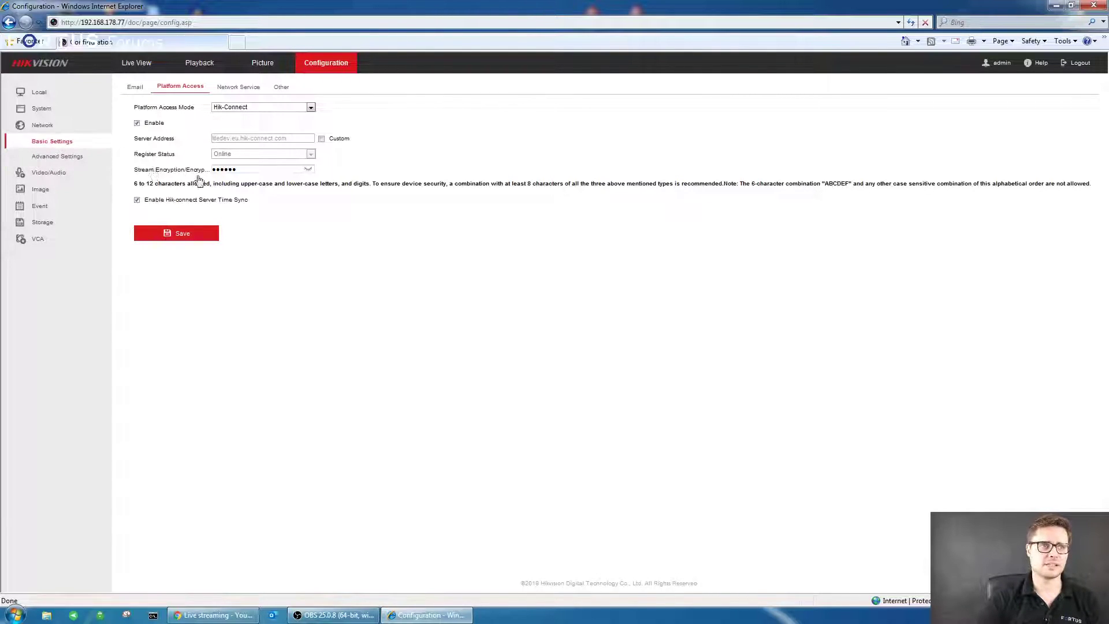
{"action": "left_click", "coordinate": [238, 157]}
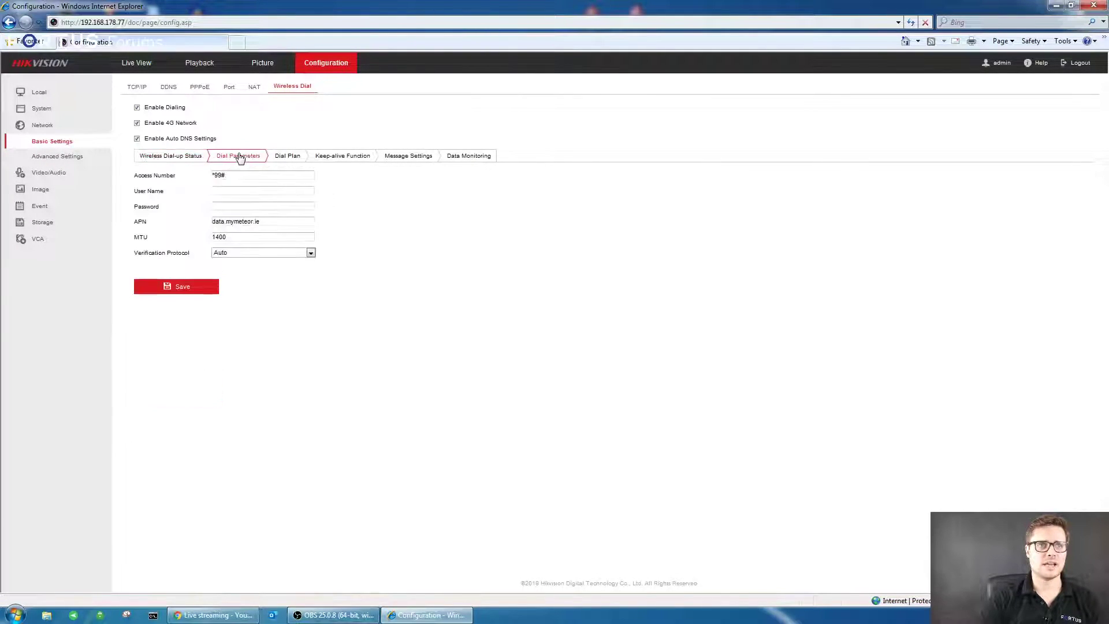
{"action": "left_click", "coordinate": [287, 156]}
{"action": "left_click", "coordinate": [135, 88]}
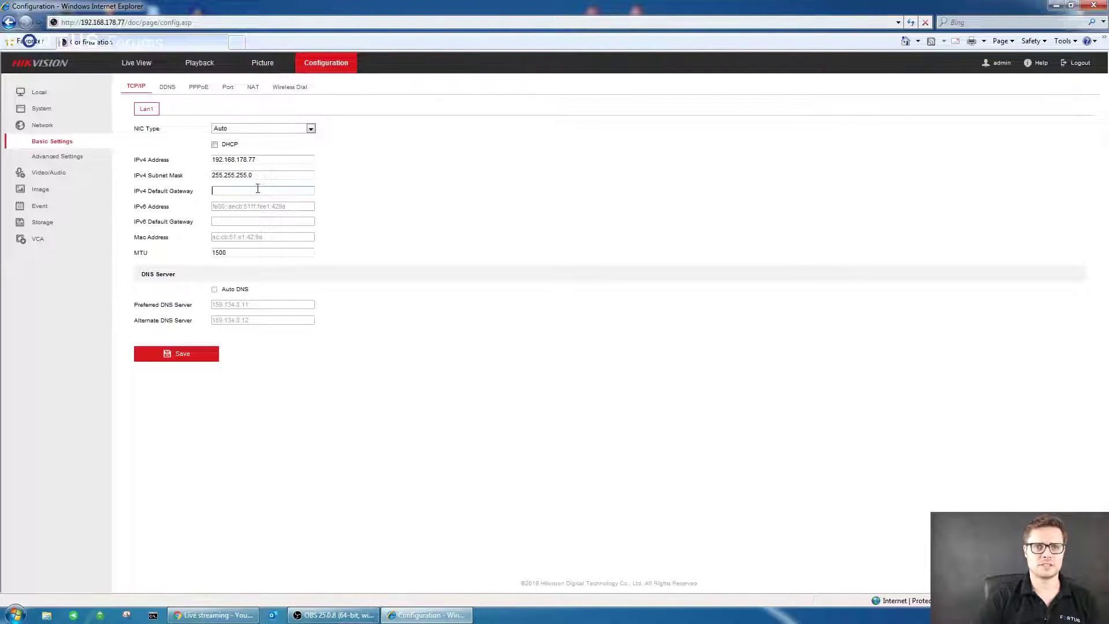
{"action": "left_click", "coordinate": [290, 87]}
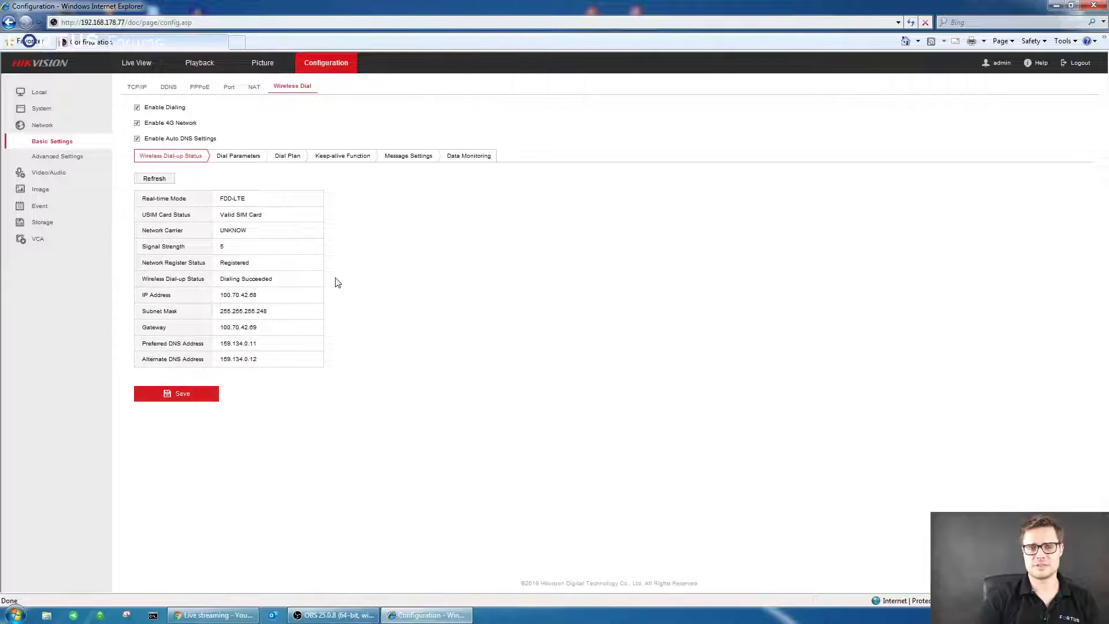
{"action": "left_click", "coordinate": [253, 158]}
{"action": "left_click", "coordinate": [285, 157]}
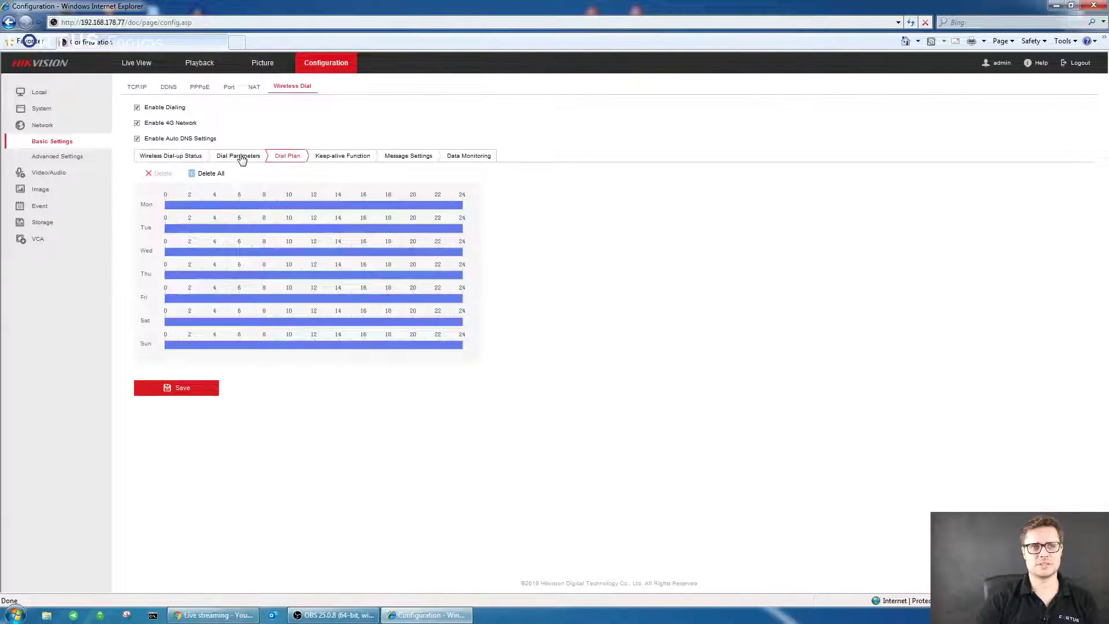
{"action": "left_click", "coordinate": [241, 156]}
{"action": "left_click", "coordinate": [193, 159]}
{"action": "left_click", "coordinate": [238, 155]}
{"action": "left_click_drag", "start_coordinate": [240, 155], "coordinate": [284, 174]}
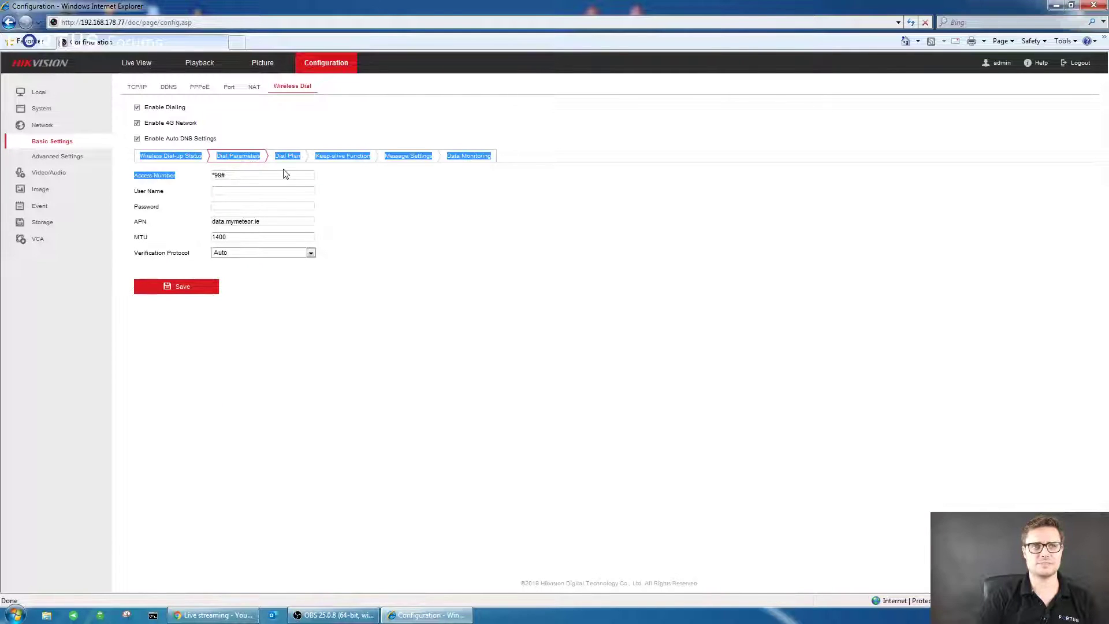
{"action": "left_click", "coordinate": [308, 171]}
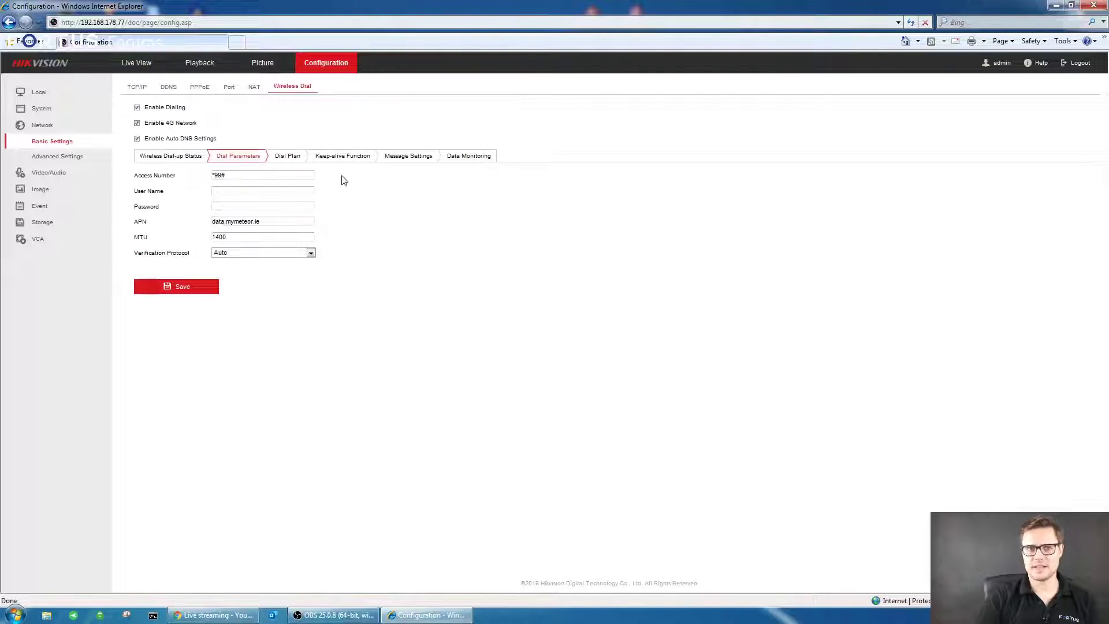
{"action": "left_click", "coordinate": [343, 158]}
{"action": "left_click", "coordinate": [406, 160]}
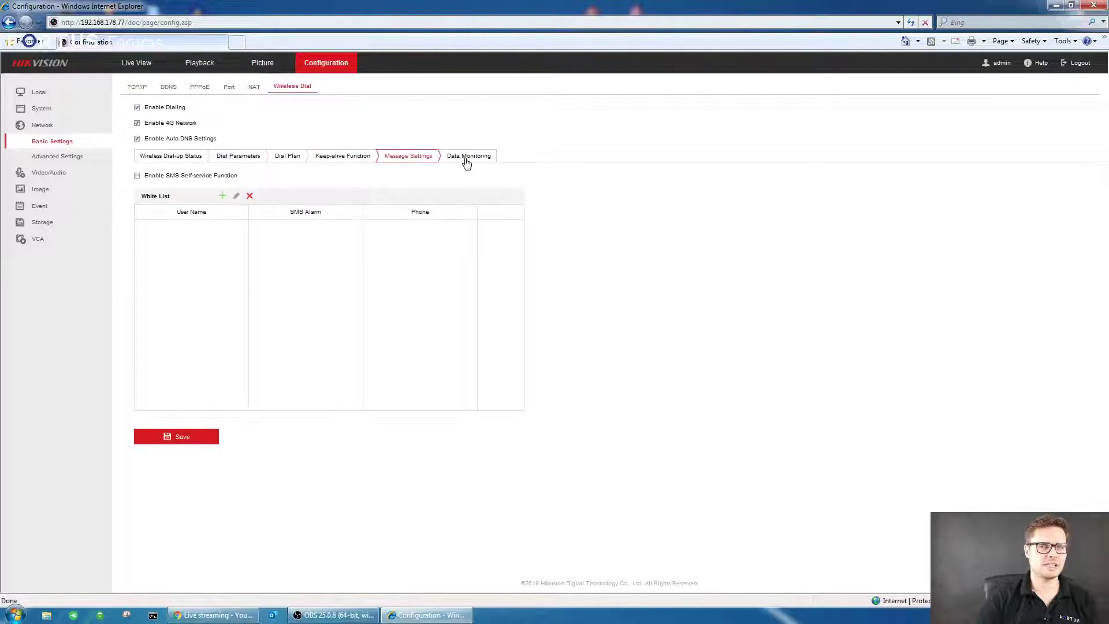
{"action": "left_click", "coordinate": [467, 161]}
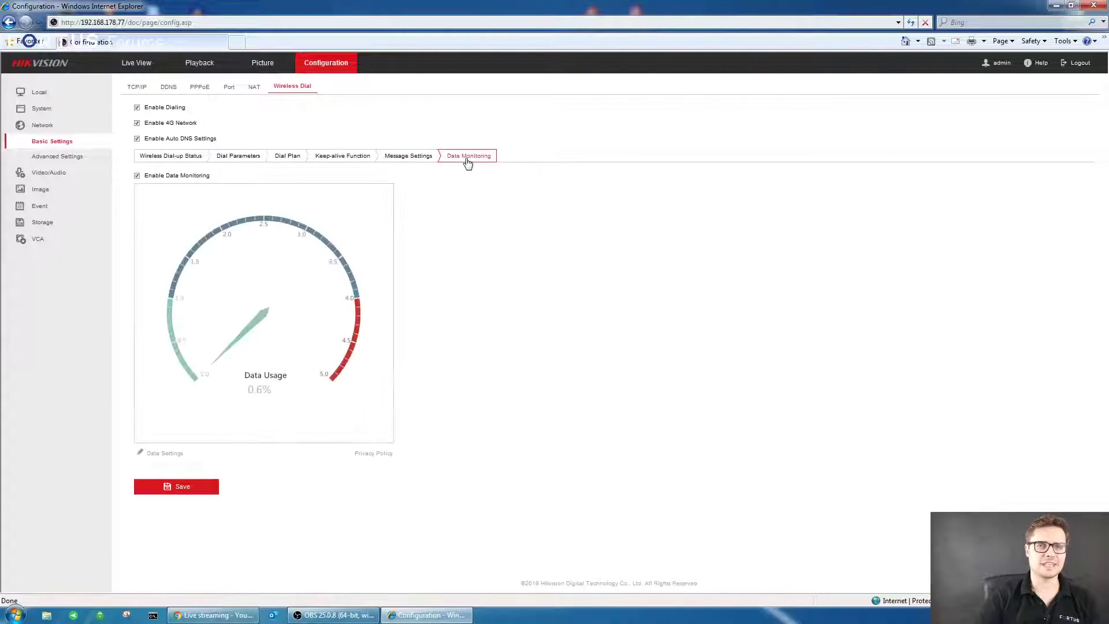
{"action": "left_click", "coordinate": [246, 157]}
{"action": "left_click", "coordinate": [160, 156]}
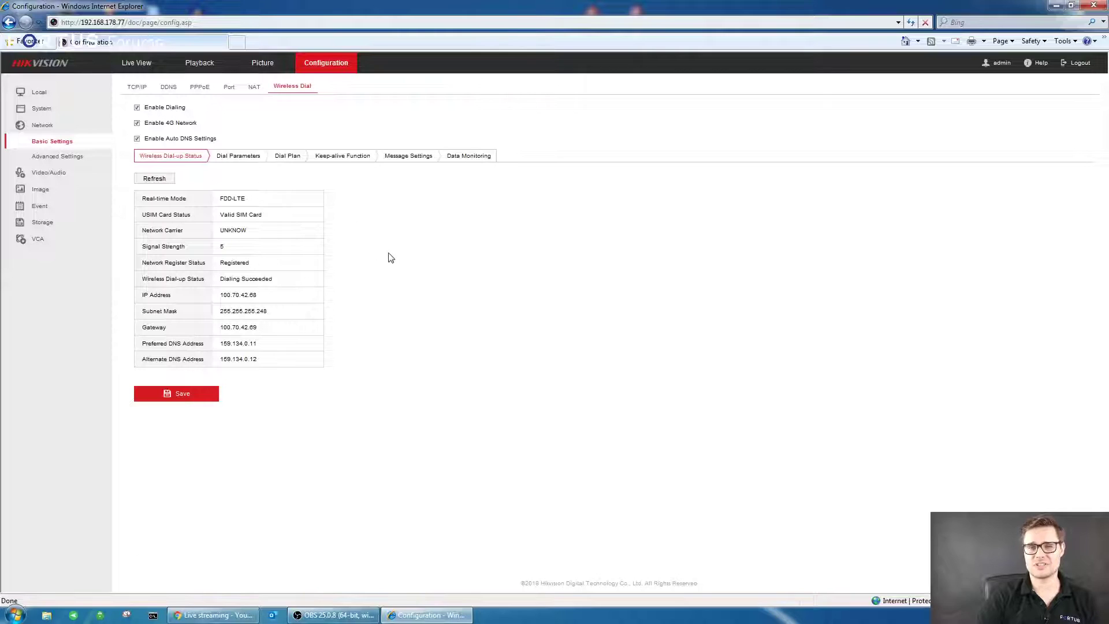
{"action": "triple_click", "coordinate": [257, 280]}
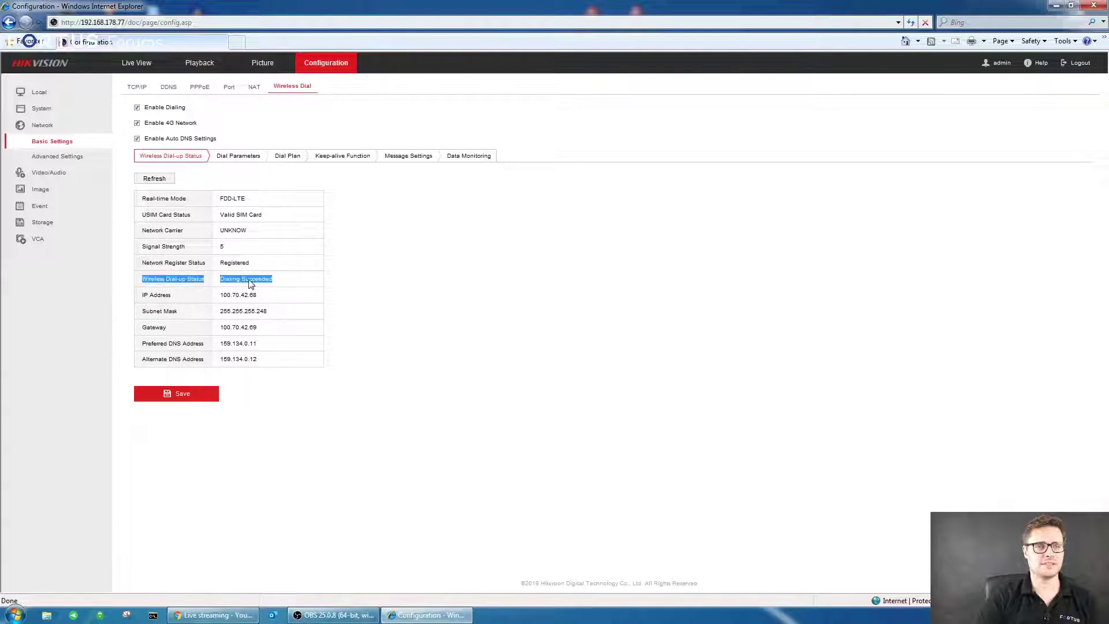
{"action": "left_click", "coordinate": [258, 270]}
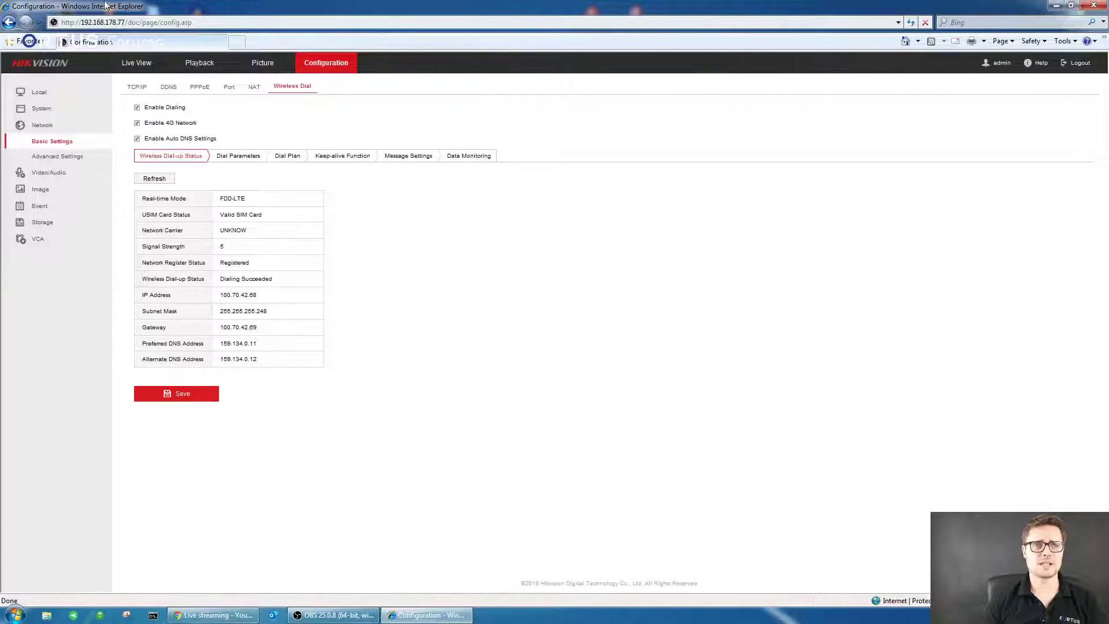
Step: View the motion detection arming schedule, then open Smart Event > Intrusion Detection for Camera 01
{"action": "left_click", "coordinate": [49, 206]}
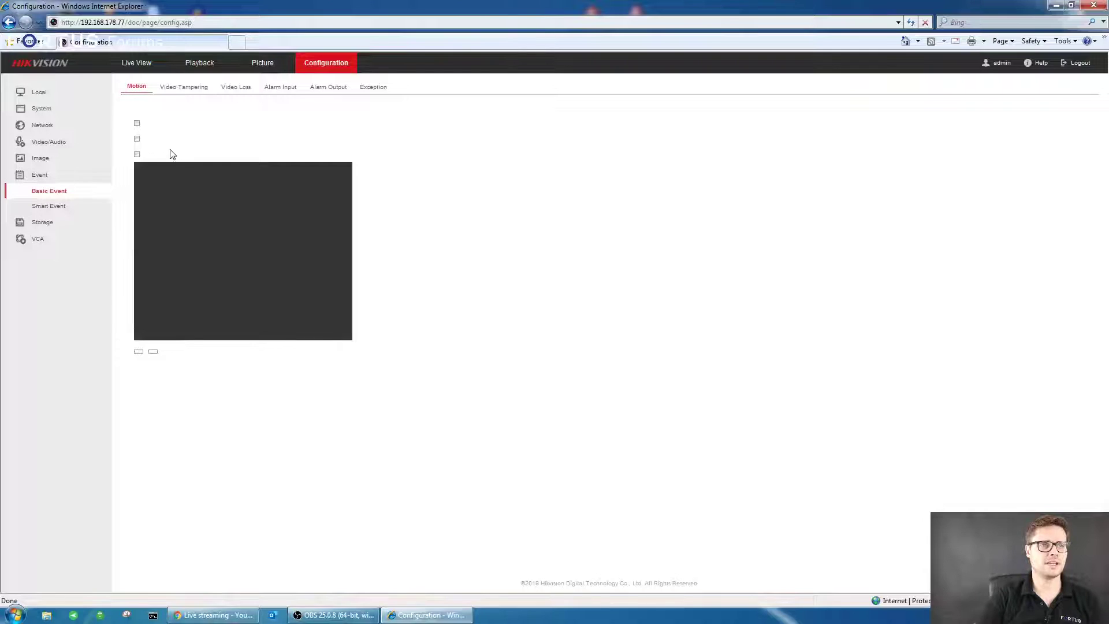
{"action": "left_click", "coordinate": [219, 165]}
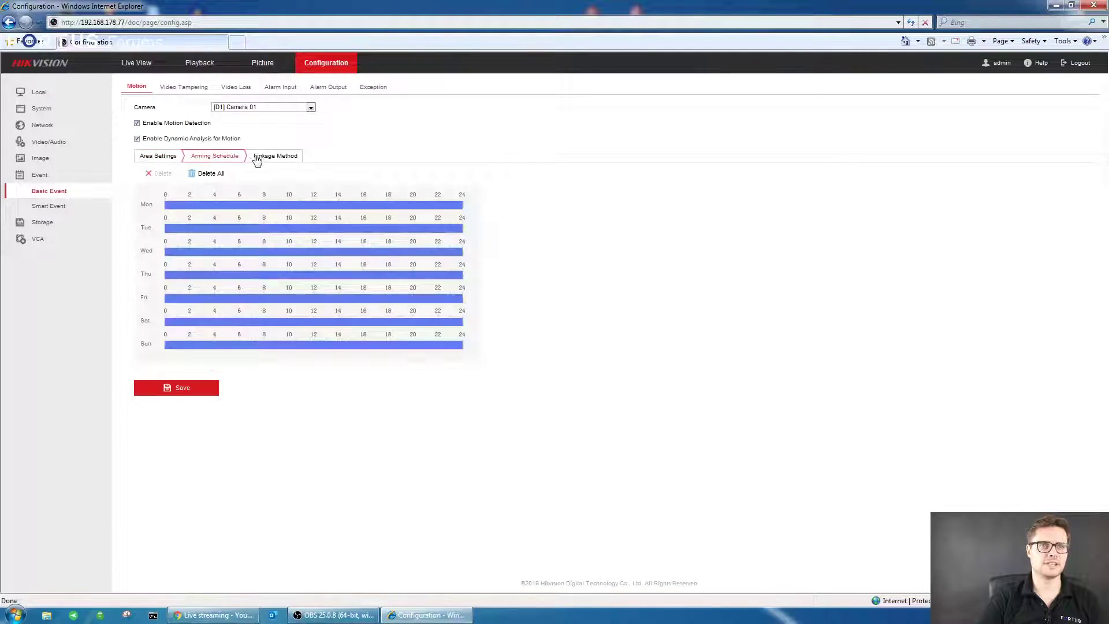
{"action": "left_click", "coordinate": [52, 208]}
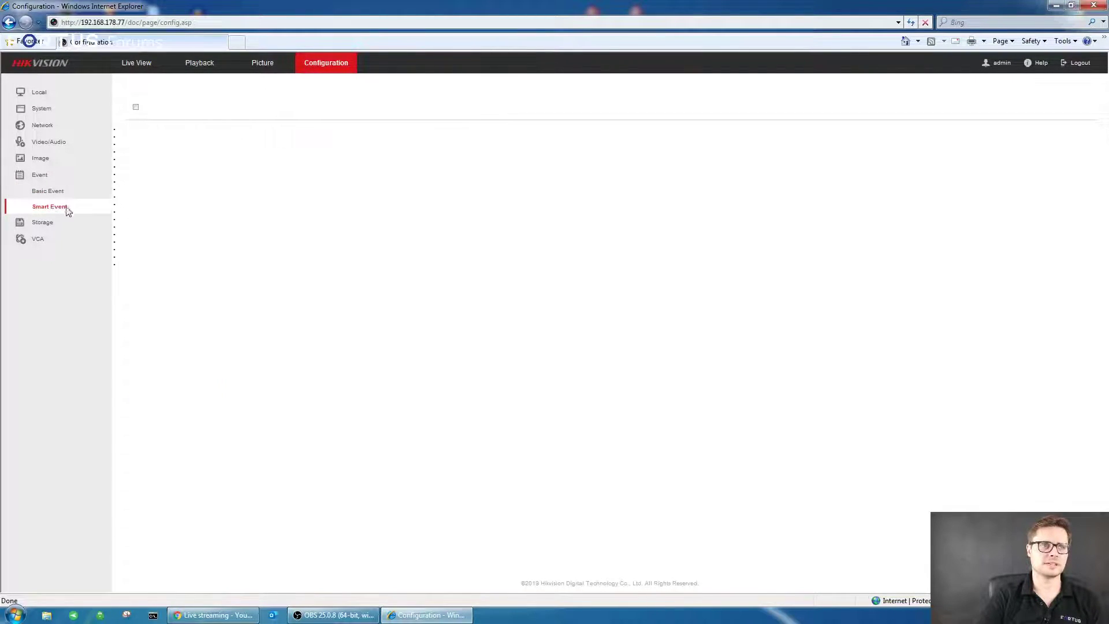
{"action": "left_click", "coordinate": [437, 88]}
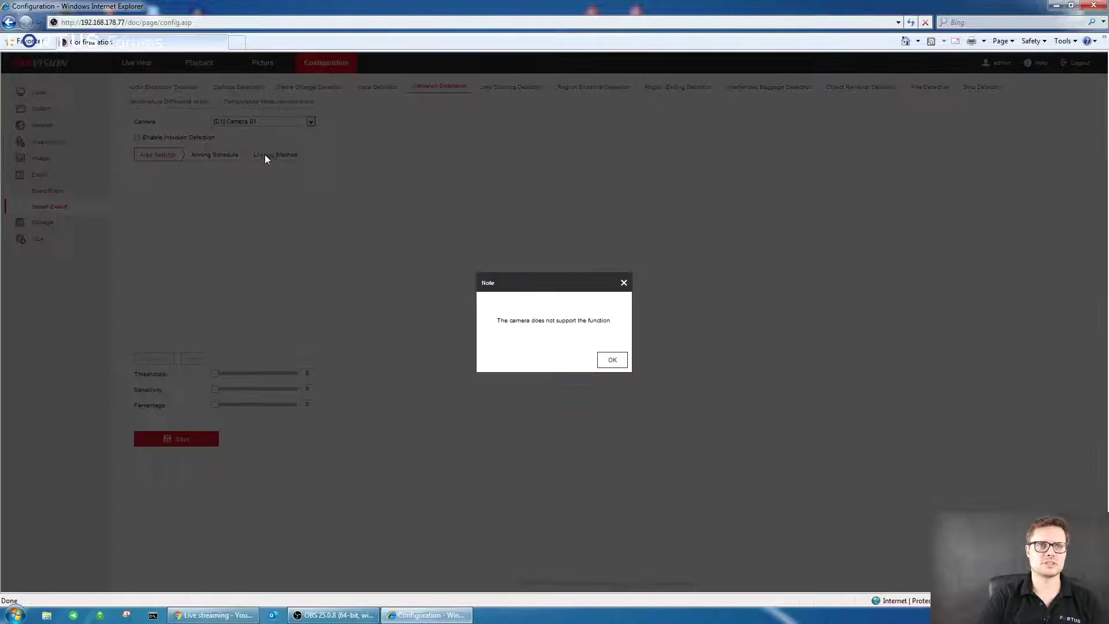
Step: Dismiss the unsupported-function notice and show Camera 01's intrusion linkage actions, including Send SMS
{"action": "left_click", "coordinate": [612, 361]}
{"action": "left_click", "coordinate": [276, 156]}
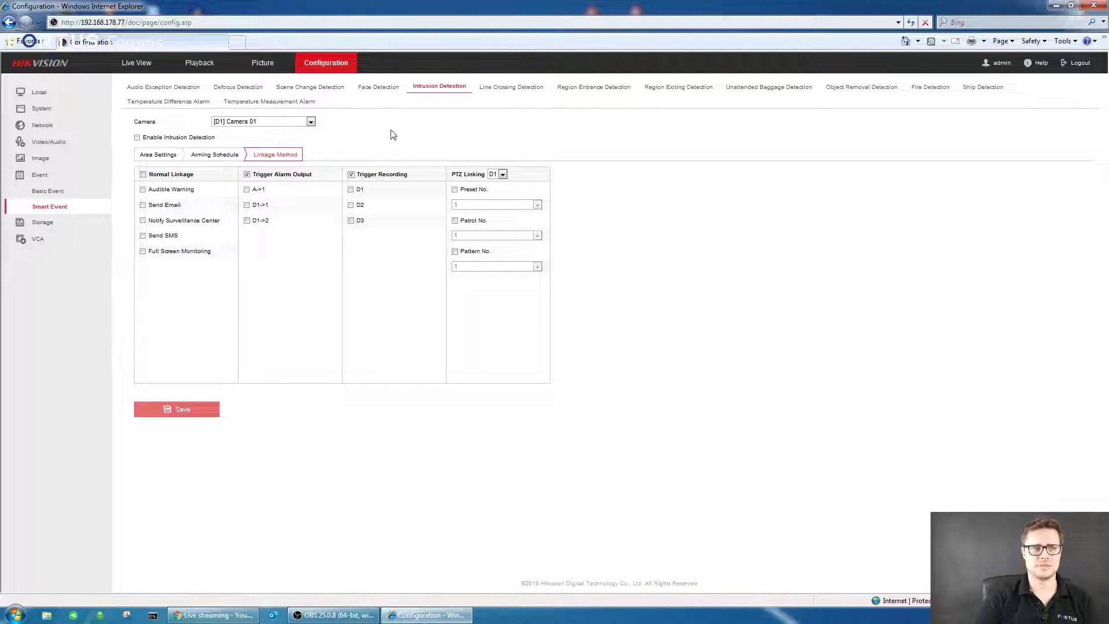
Step: Review Camera 01's intrusion arming schedule and area settings, then bring up System Settings
{"action": "left_click", "coordinate": [210, 154]}
{"action": "left_click", "coordinate": [166, 155]}
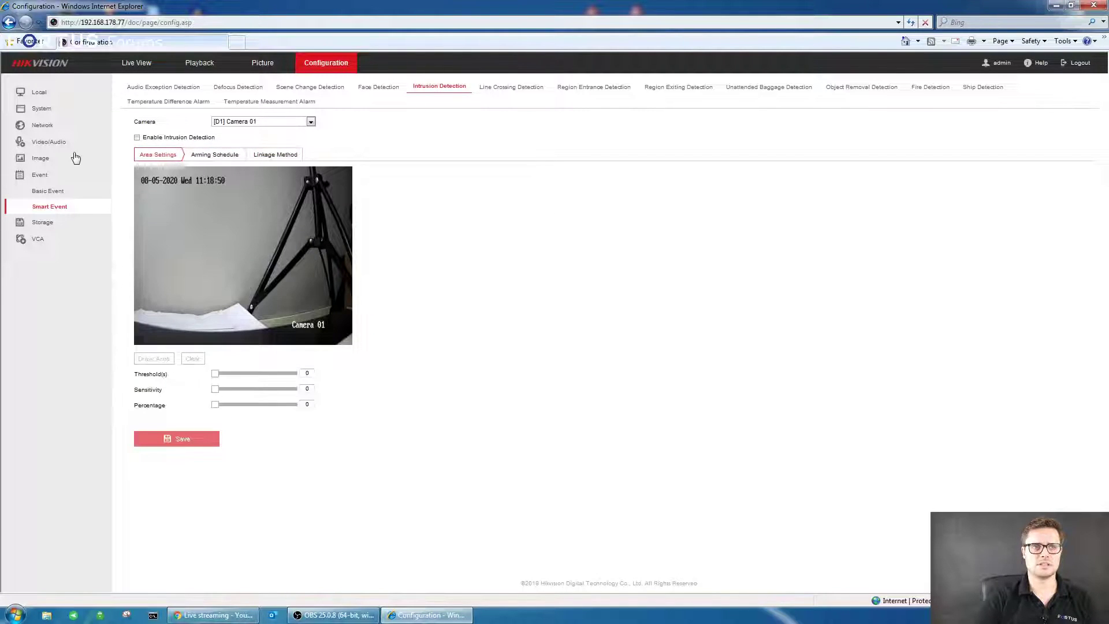
{"action": "left_click", "coordinate": [63, 108]}
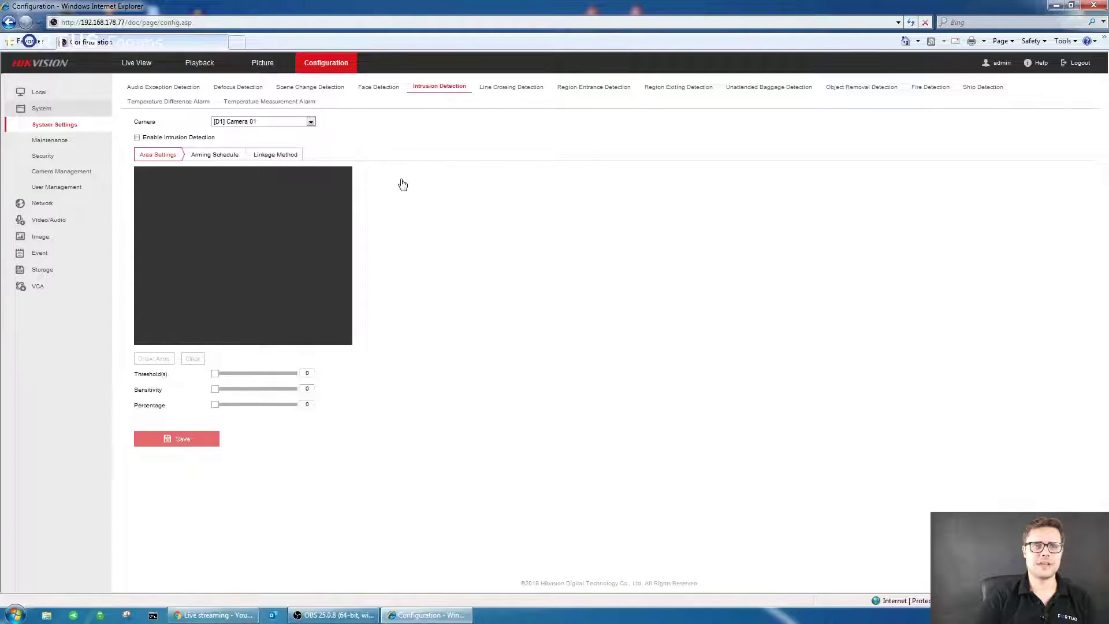